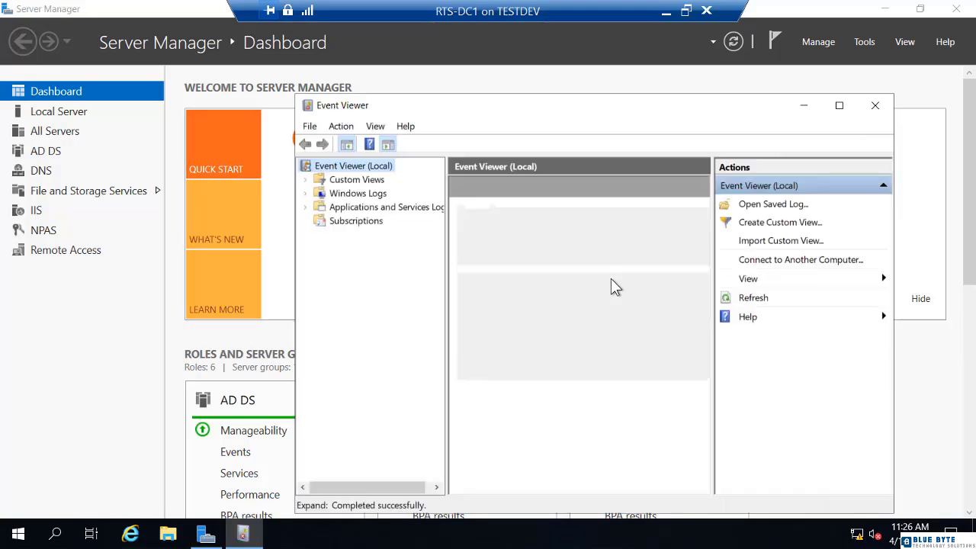
Maximize the Event Viewer window and display the Security log under Windows Logs
left_click(839, 106)
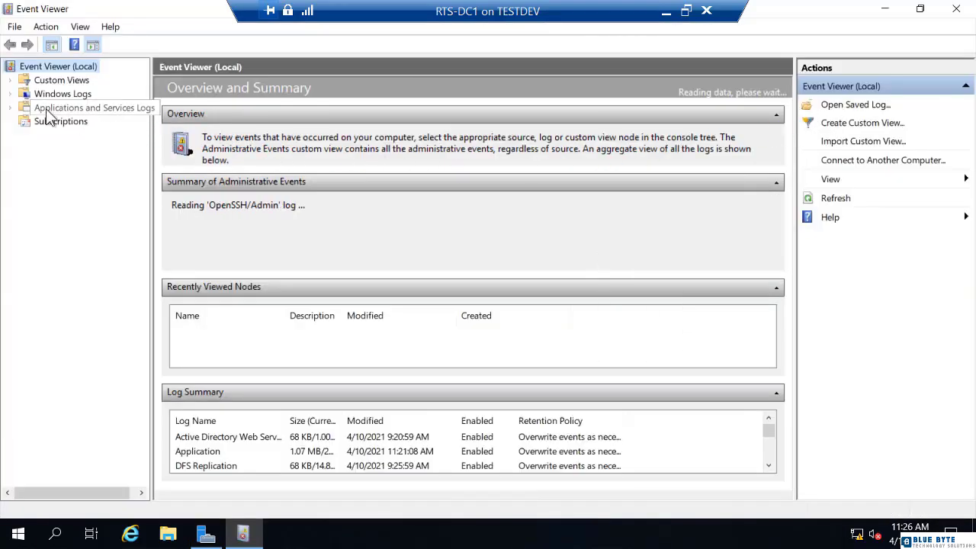
left_click(9, 94)
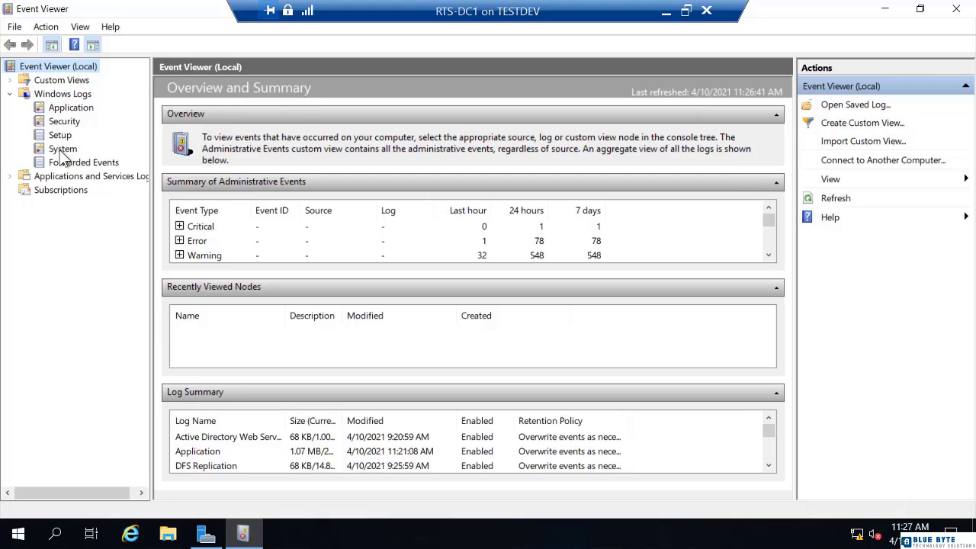
left_click(64, 122)
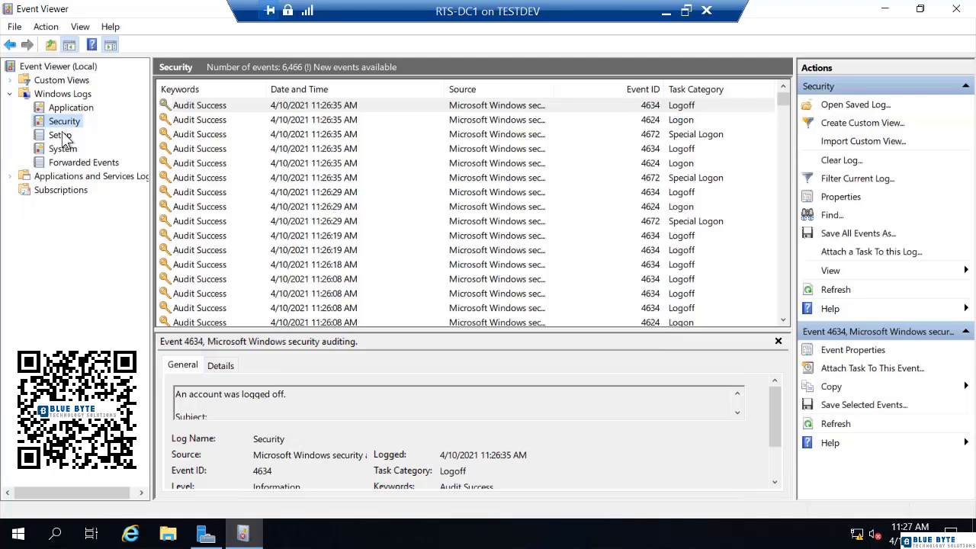
Collapse Windows Logs, widen the console tree and display the Directory Service log under Applications and Services Logs
left_click(10, 94)
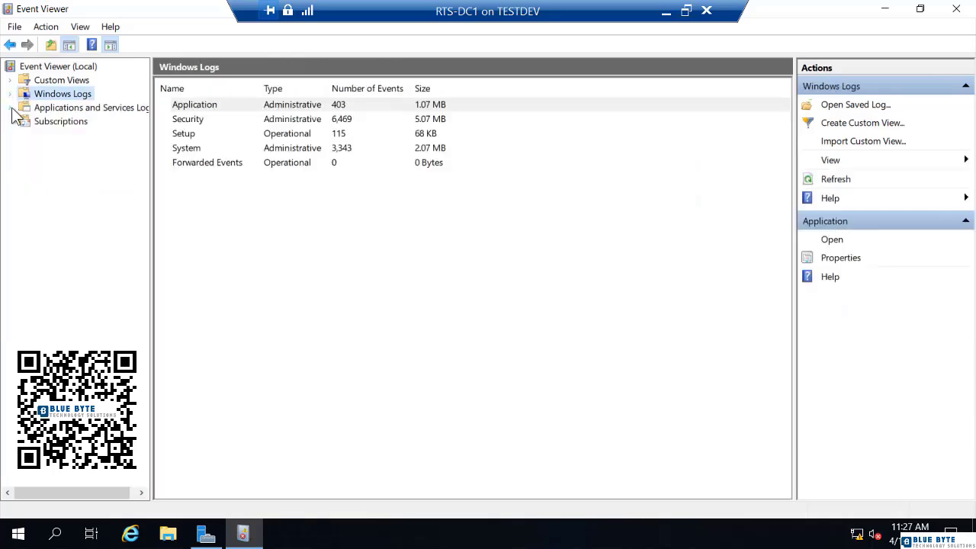
left_click(11, 108)
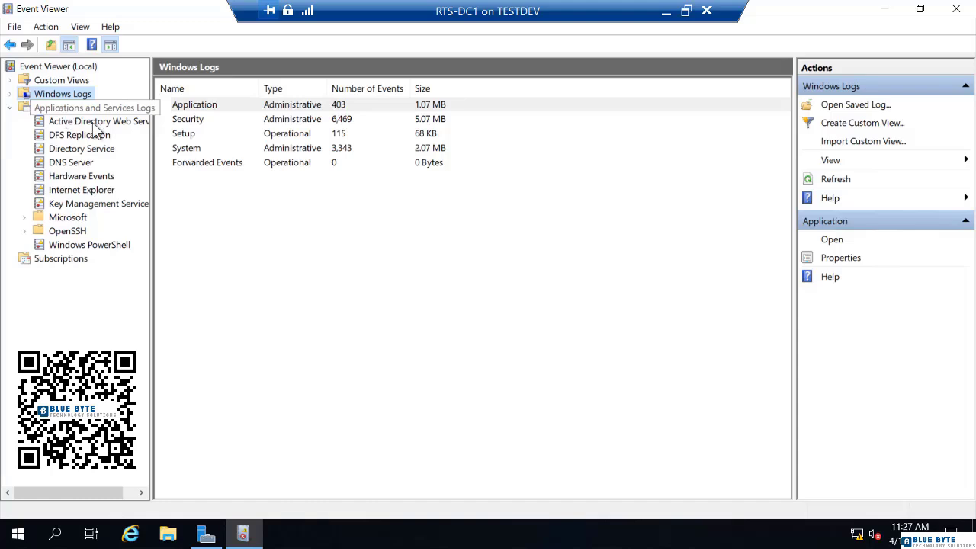
left_click_drag(150, 151, 202, 162)
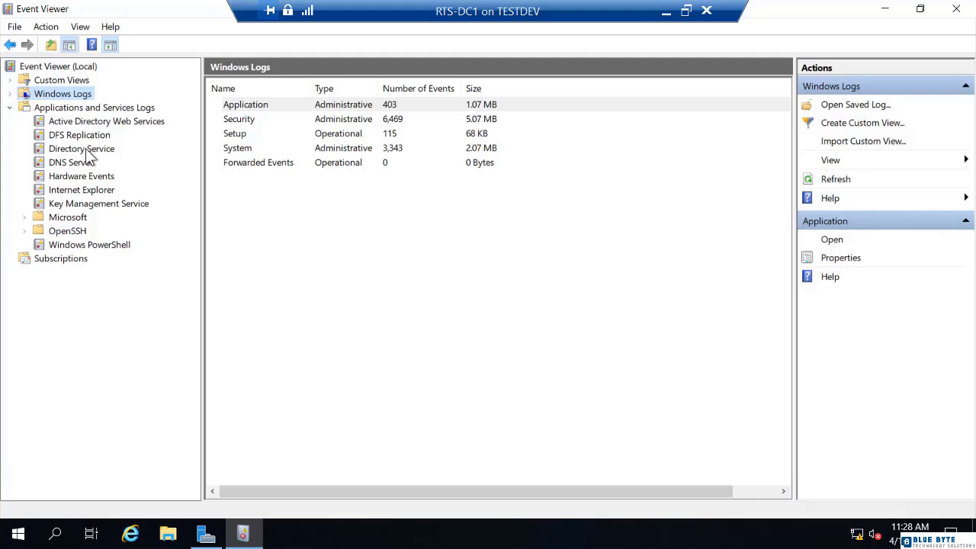
left_click(89, 155)
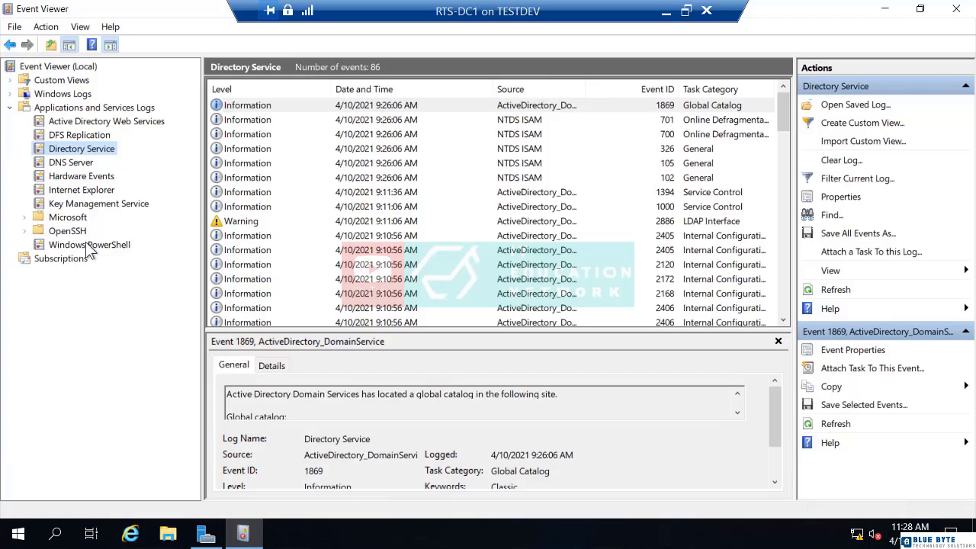
Locate the GroupPolicy folder under Microsoft > Windows in Applications and Services Logs and select it
left_click(24, 217)
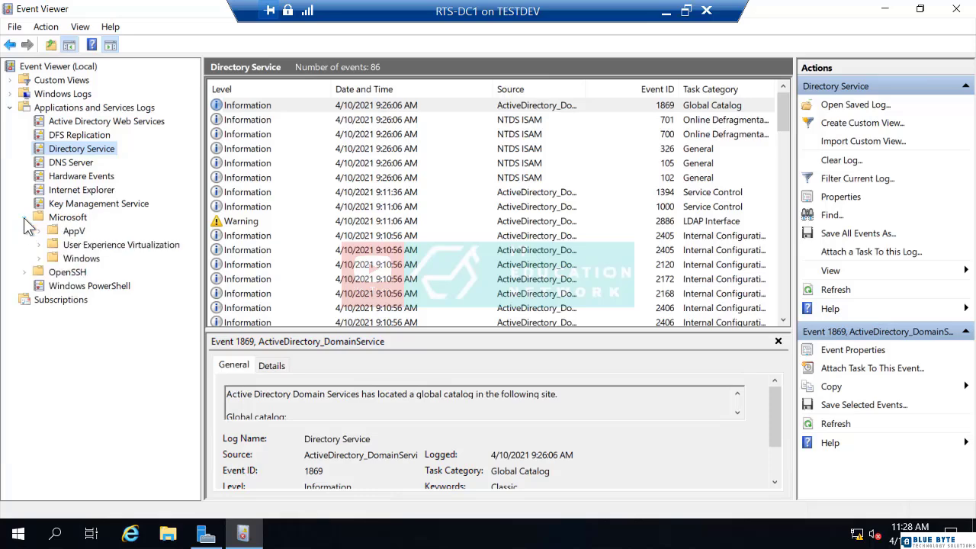
left_click(39, 258)
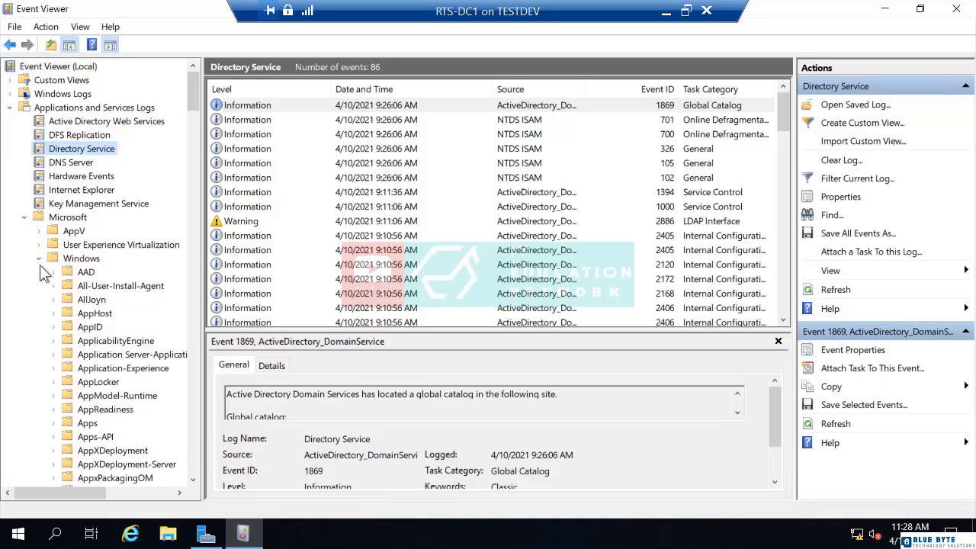
scroll(41, 263, "down", 2)
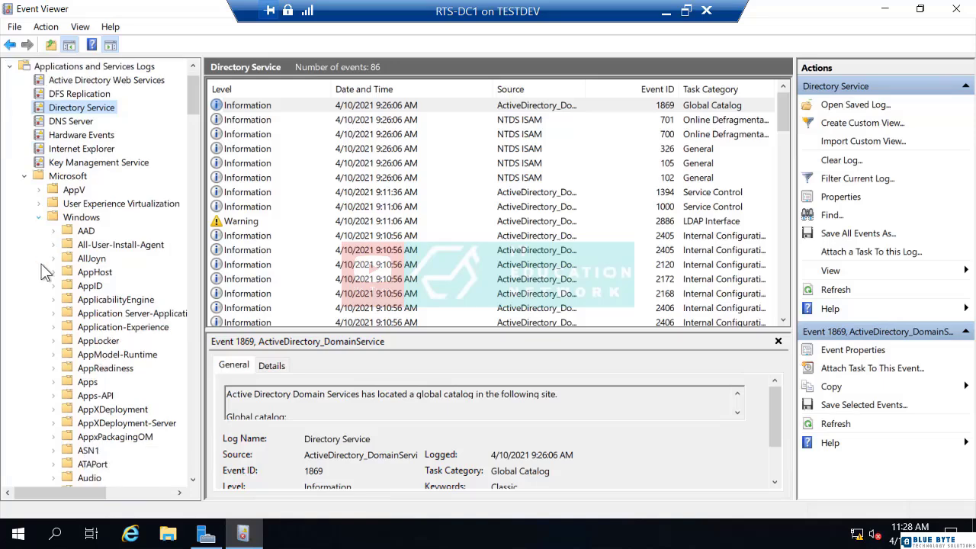
scroll(41, 263, "down", 5)
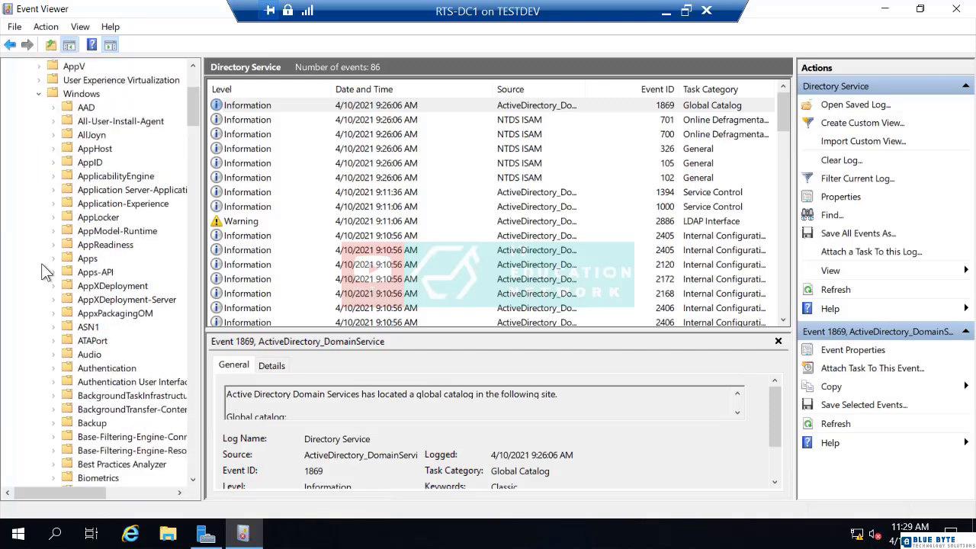
scroll(42, 263, "down", 2)
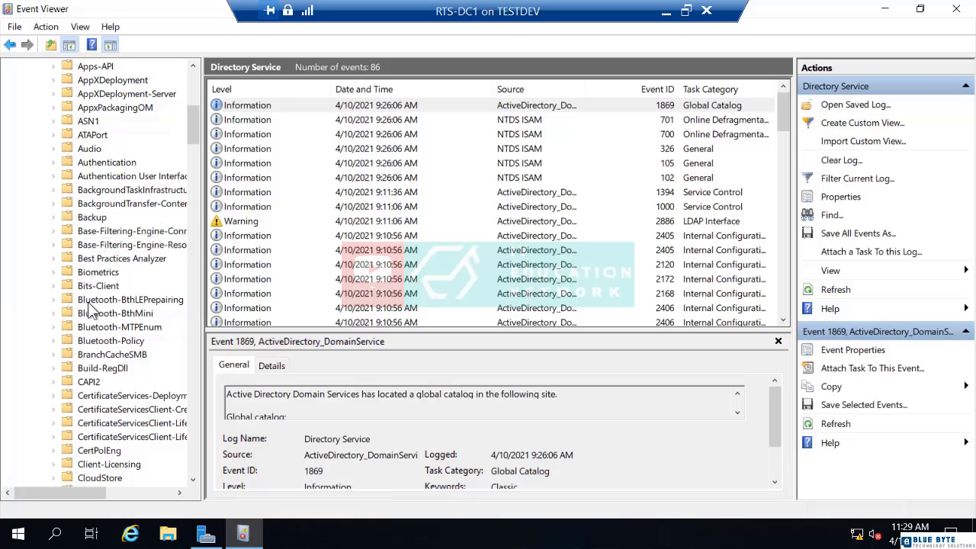
scroll(90, 309, "down", 2)
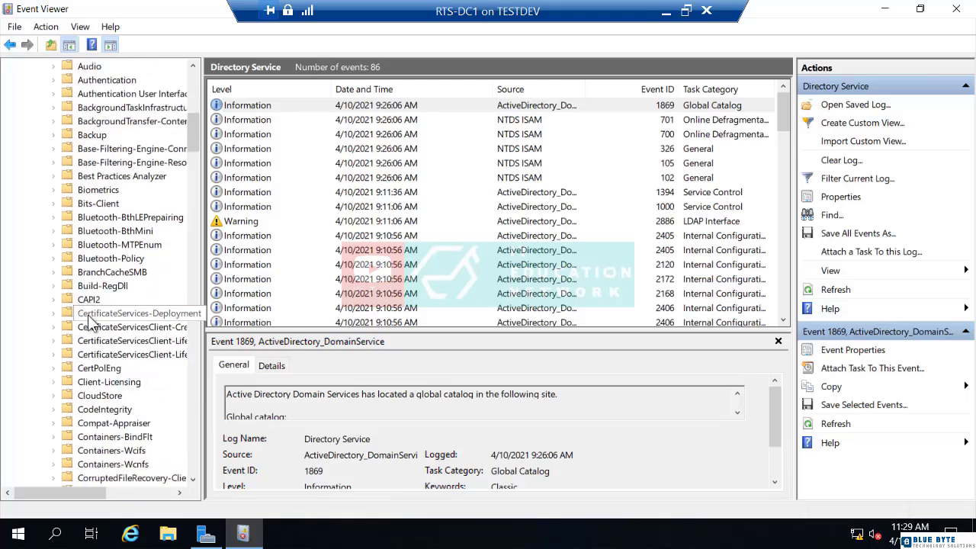
scroll(90, 320, "down", 5)
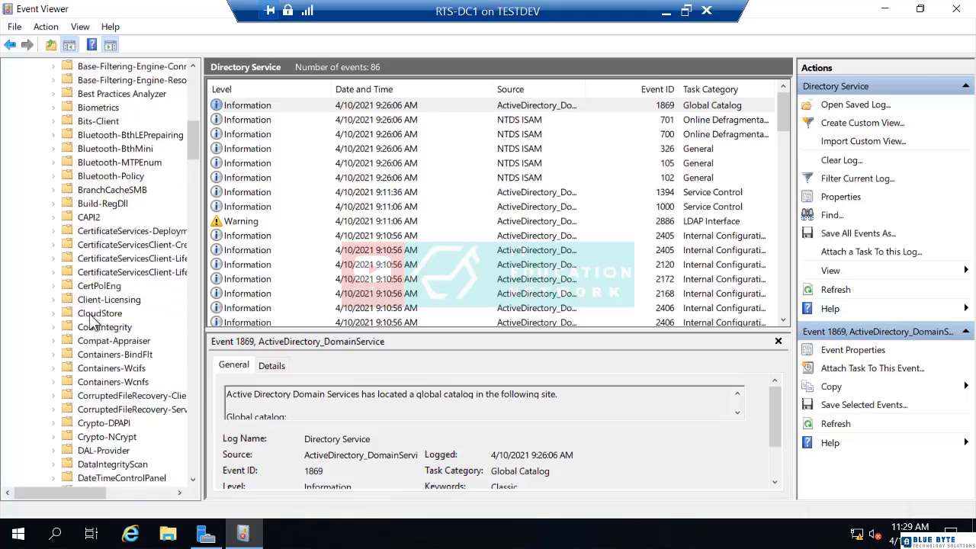
scroll(90, 320, "down", 4)
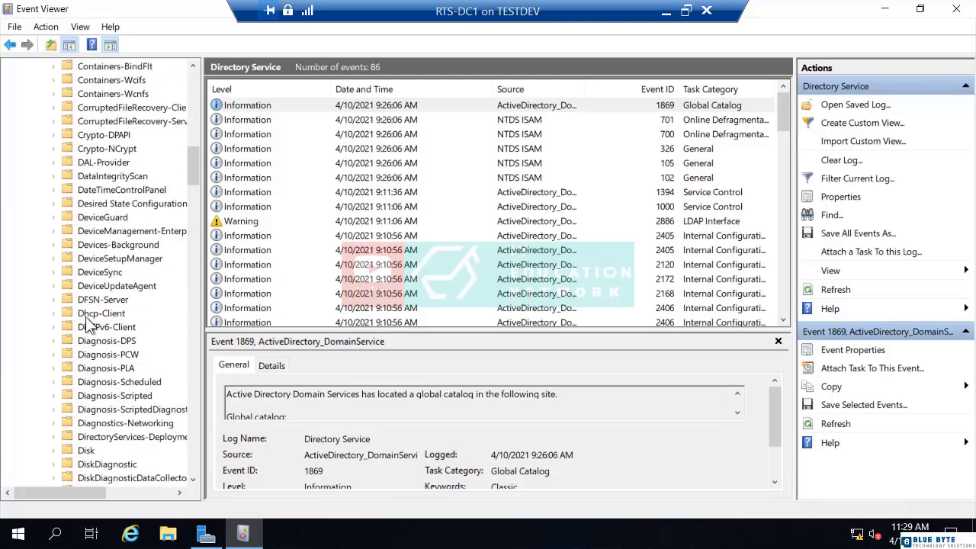
scroll(88, 326, "down", 3)
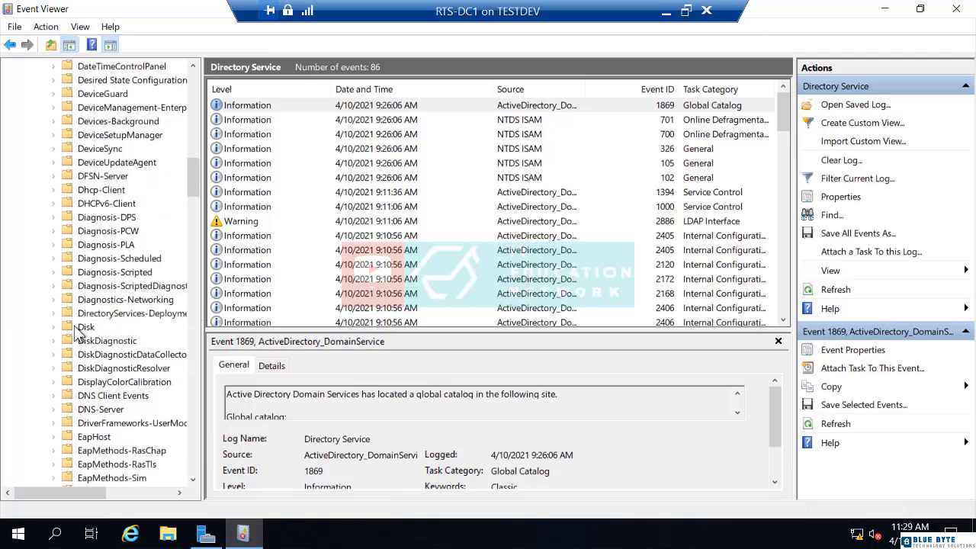
scroll(72, 331, "down", 3)
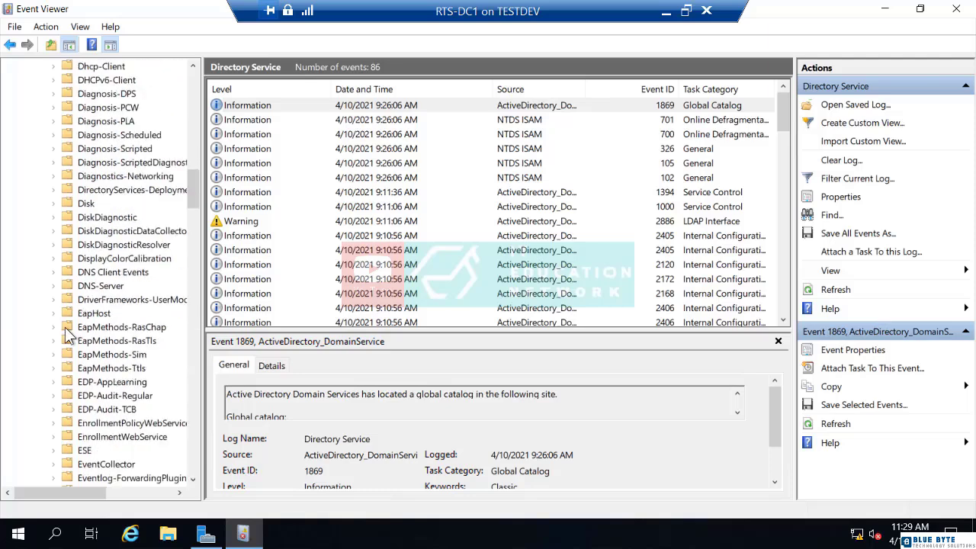
scroll(65, 327, "down", 5)
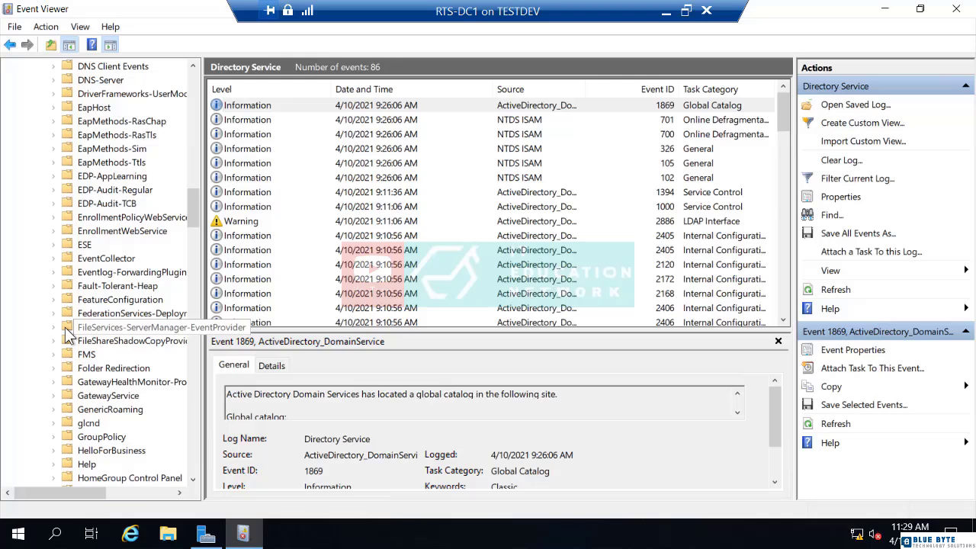
scroll(65, 327, "down", 1)
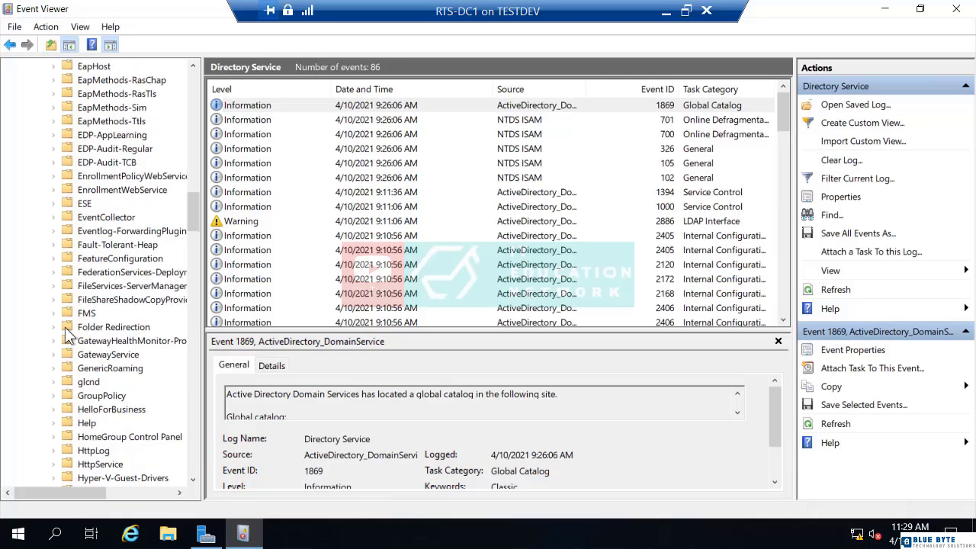
left_click(102, 402)
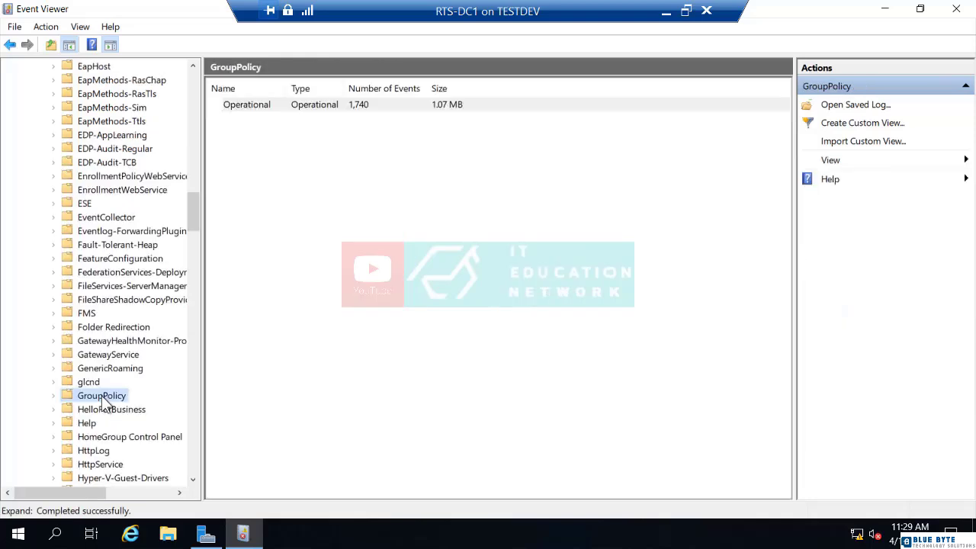
Open the GroupPolicy Operational log and clear its events without saving them
double_click(103, 398)
left_click(109, 411)
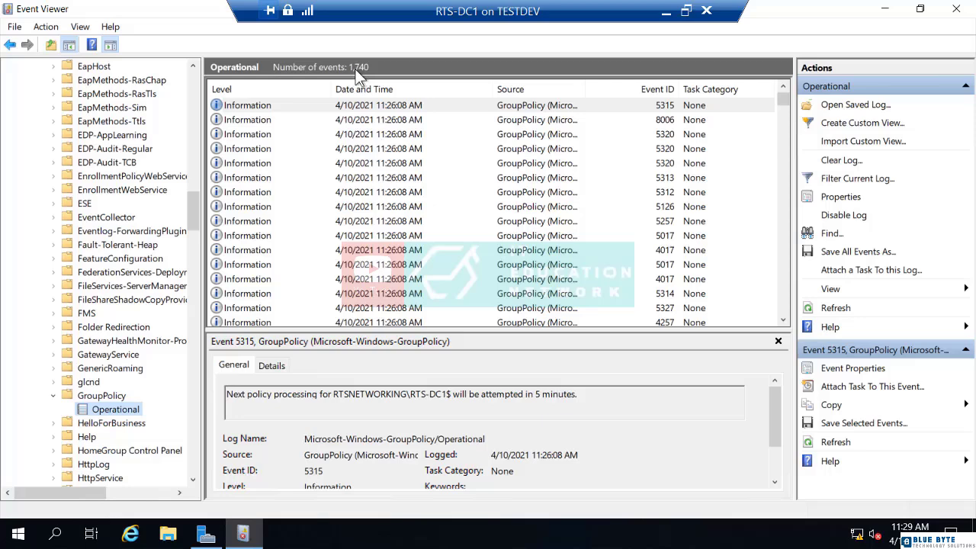
left_click(829, 162)
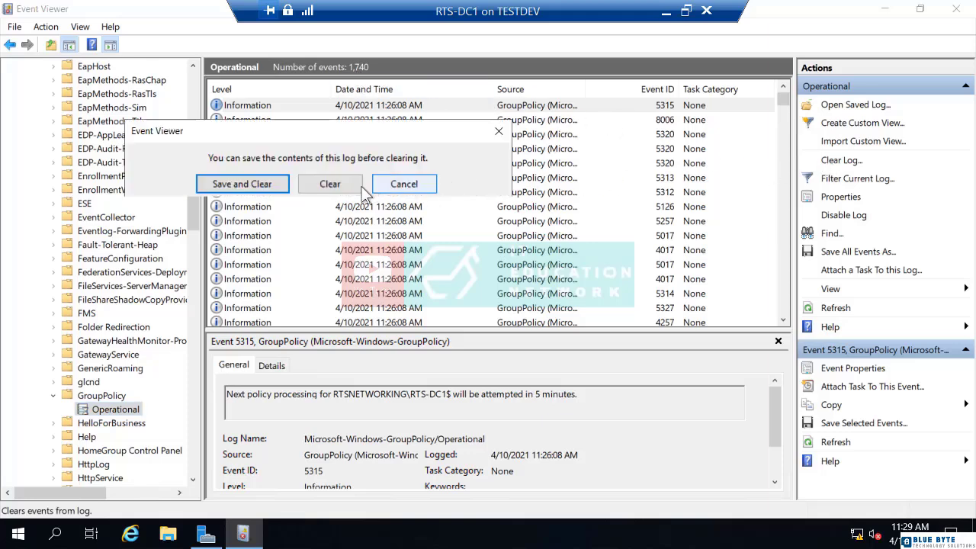
left_click(336, 186)
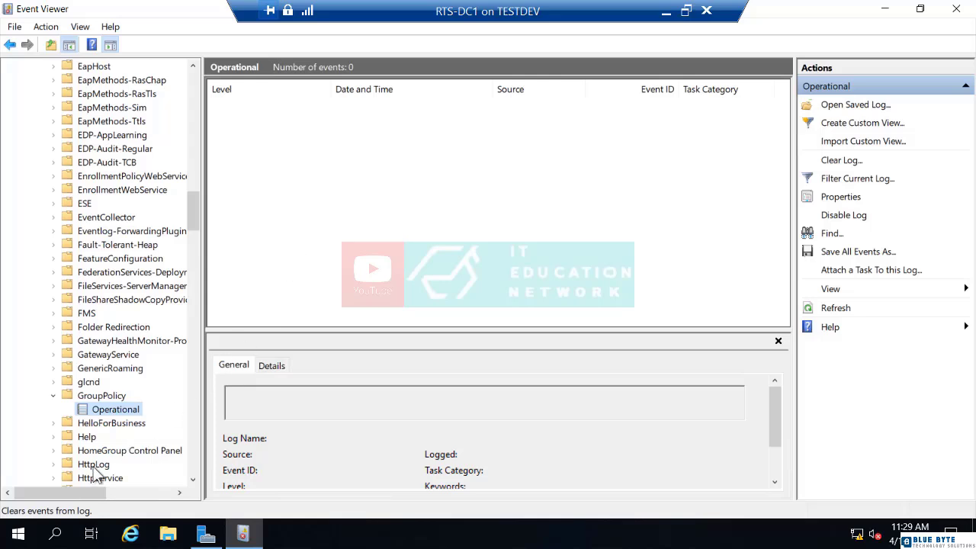
Run gpupdate on the server and refresh the GroupPolicy Operational log to load the new events
right_click(22, 538)
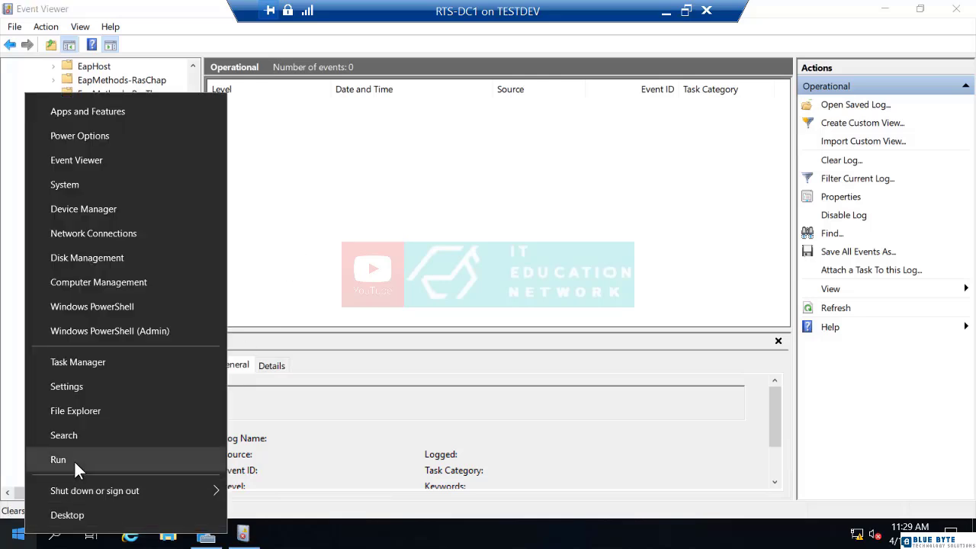
left_click(74, 459)
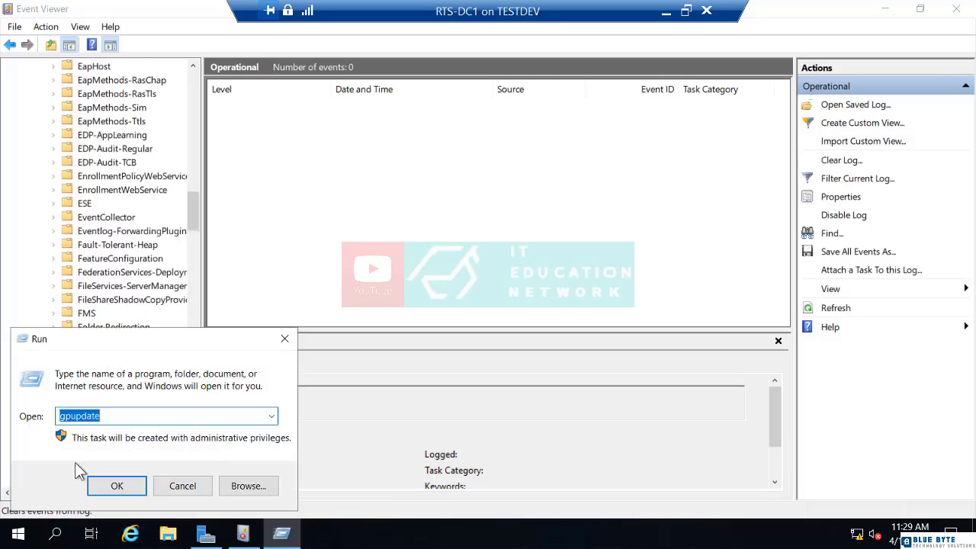
left_click(128, 413)
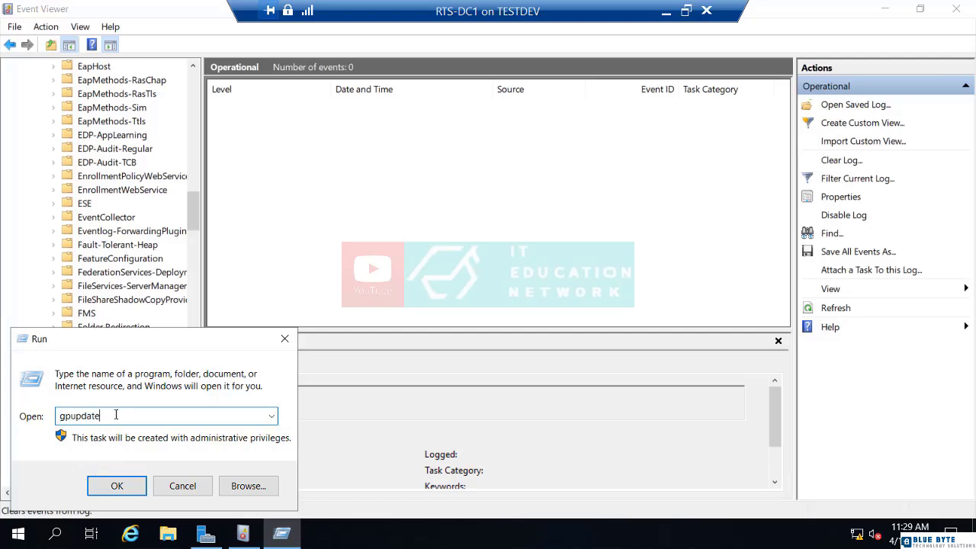
left_click(130, 493)
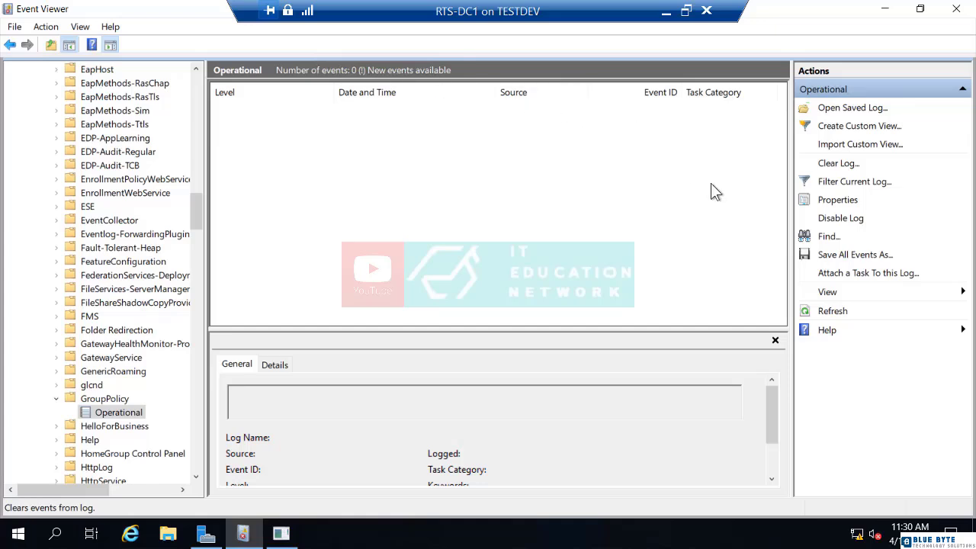
left_click(823, 311)
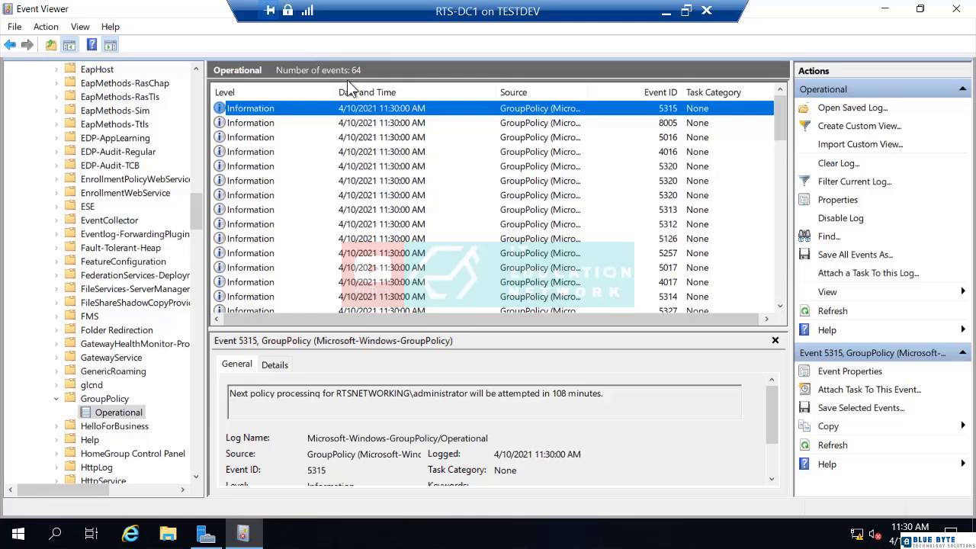
Step through the newest GroupPolicy events to event 4016, enlarge its details area and highlight the listed VPN Policy
left_click(267, 123)
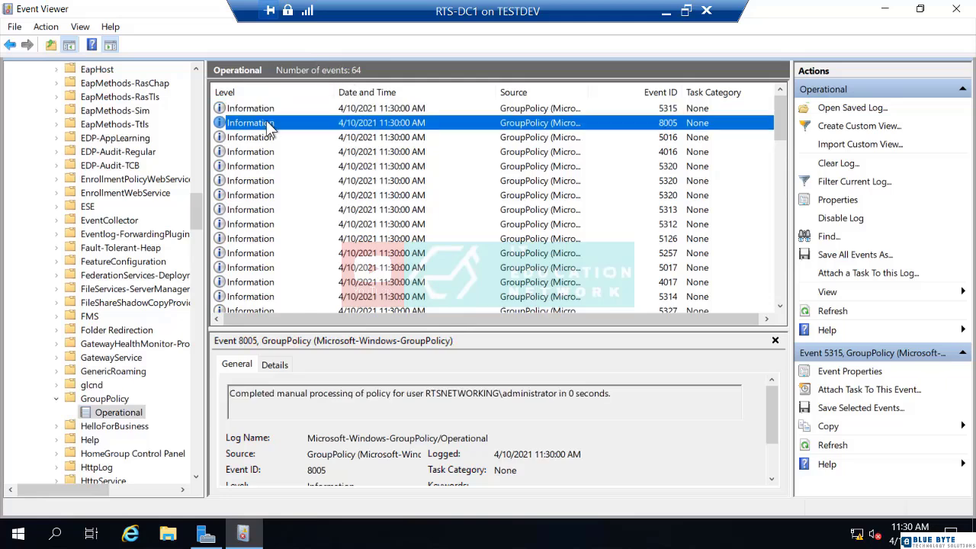
key("Down")
key("Down")
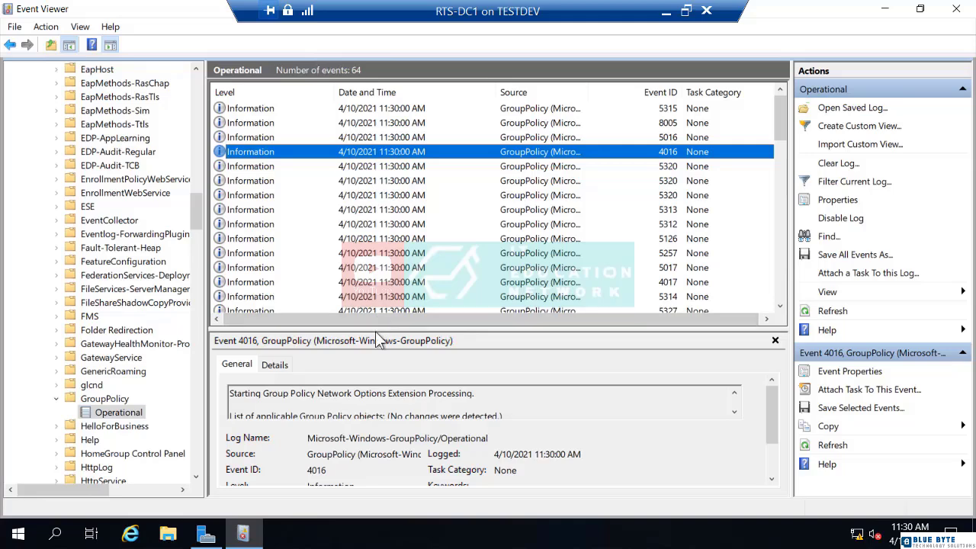
left_click_drag(379, 329, 380, 227)
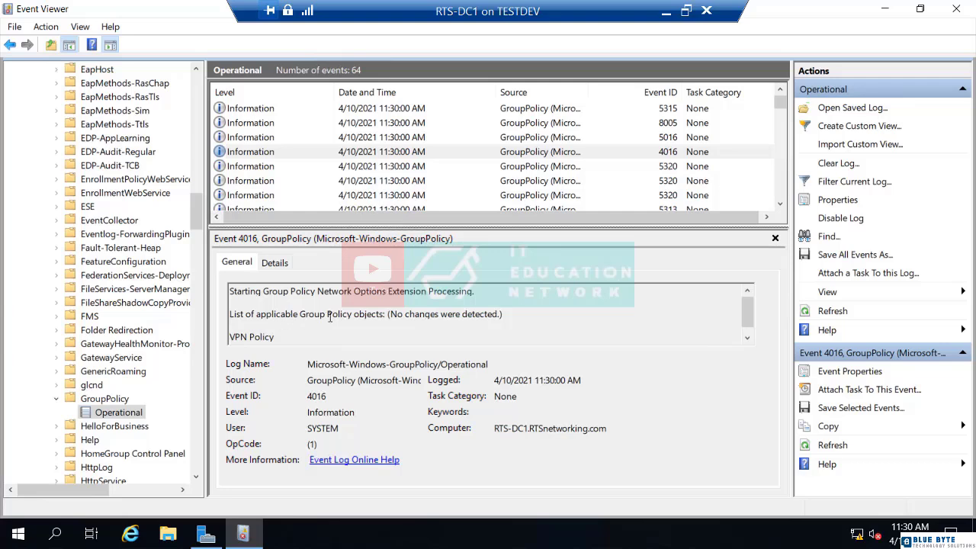
triple_click(240, 336)
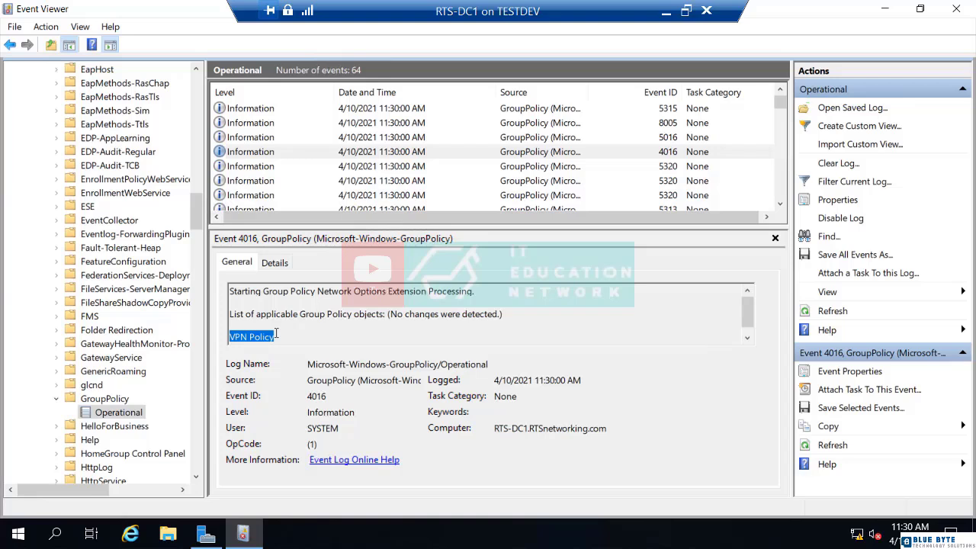
Display the logs in the MSPaint folder, further down the Microsoft > Windows folder list
scroll(126, 344, "down", 4)
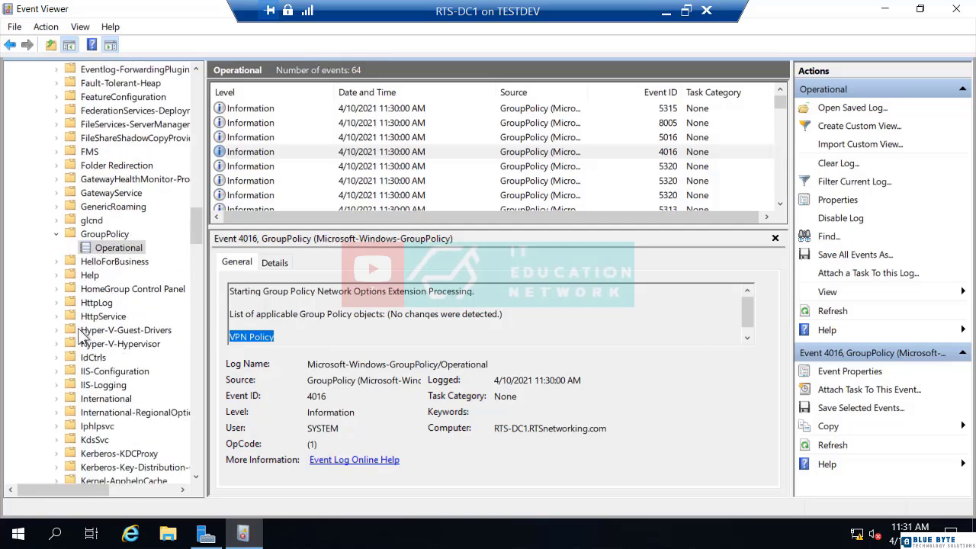
scroll(95, 338, "down", 6)
scroll(96, 337, "down", 6)
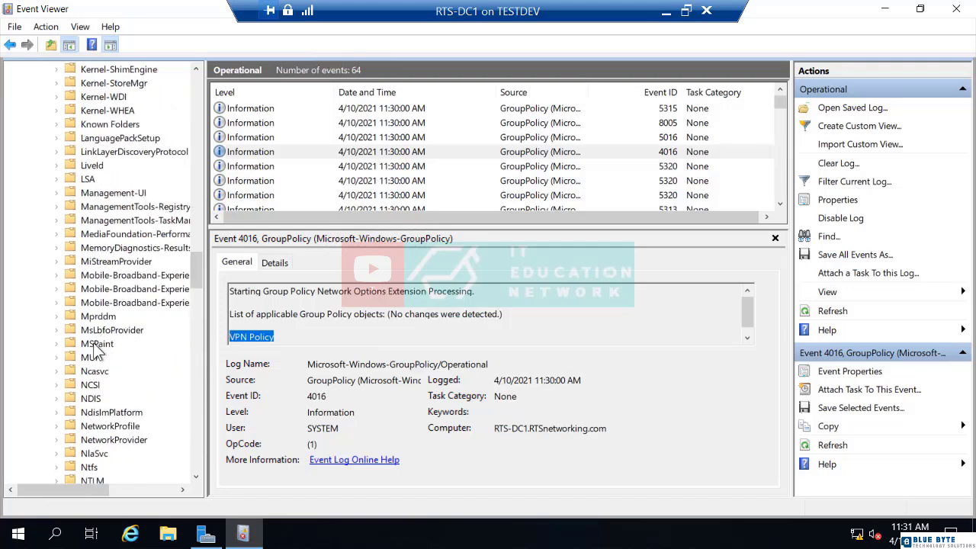
left_click(96, 345)
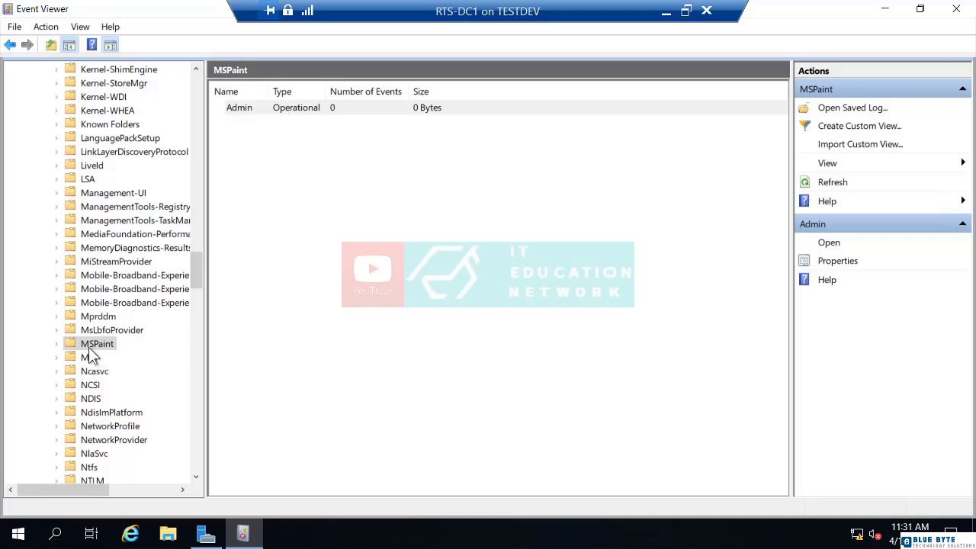
Expand the MSPaint folder and look through the remaining log folders under Microsoft > Windows, down to the end of the list
left_click(57, 344)
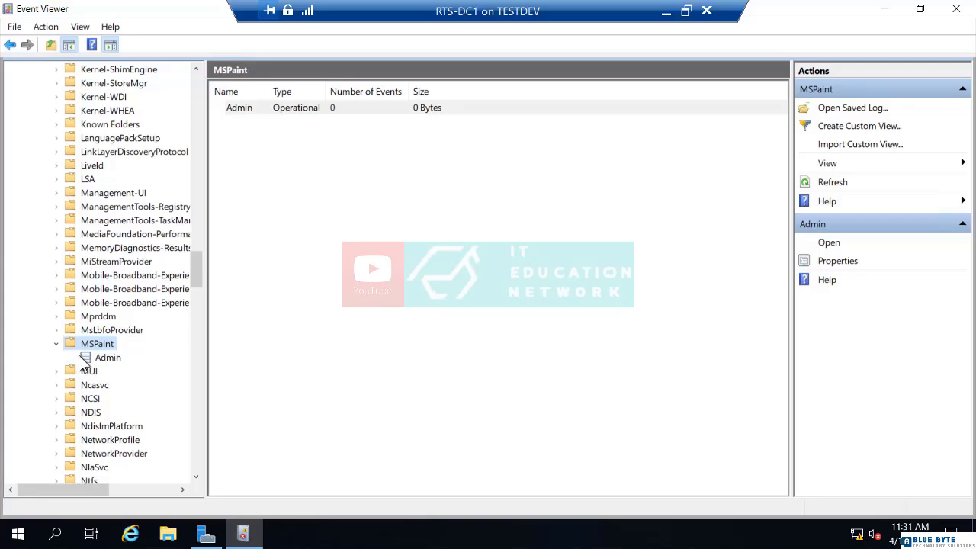
scroll(78, 355, "down", 8)
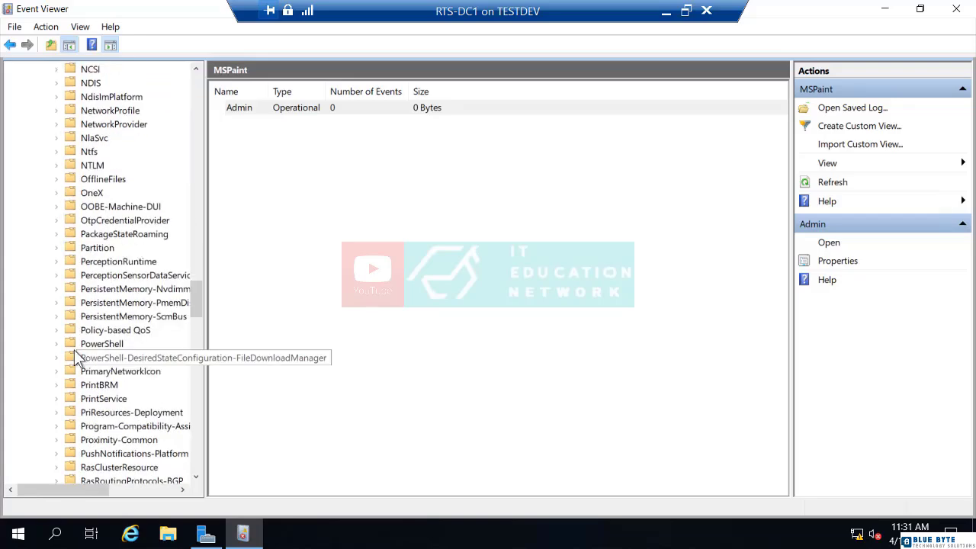
scroll(78, 356, "down", 6)
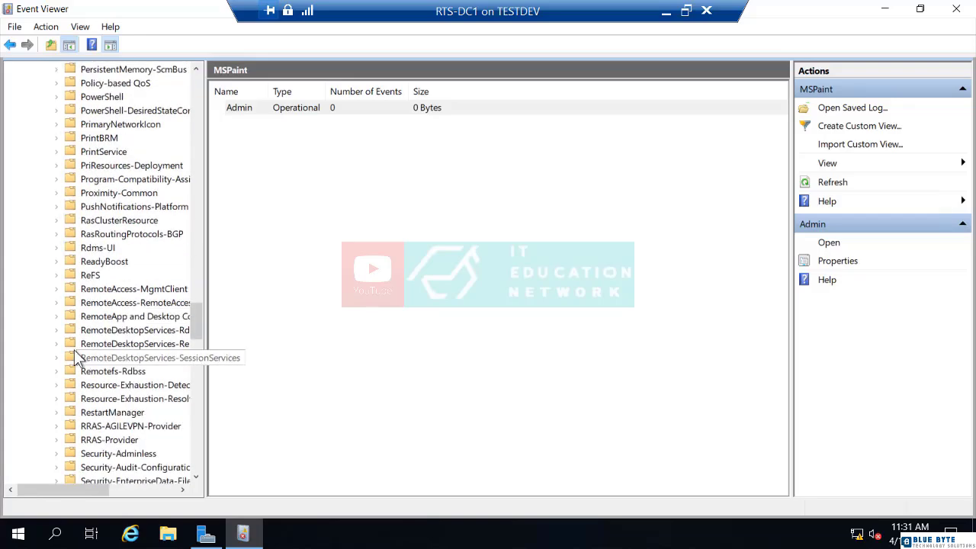
scroll(79, 356, "down", 1)
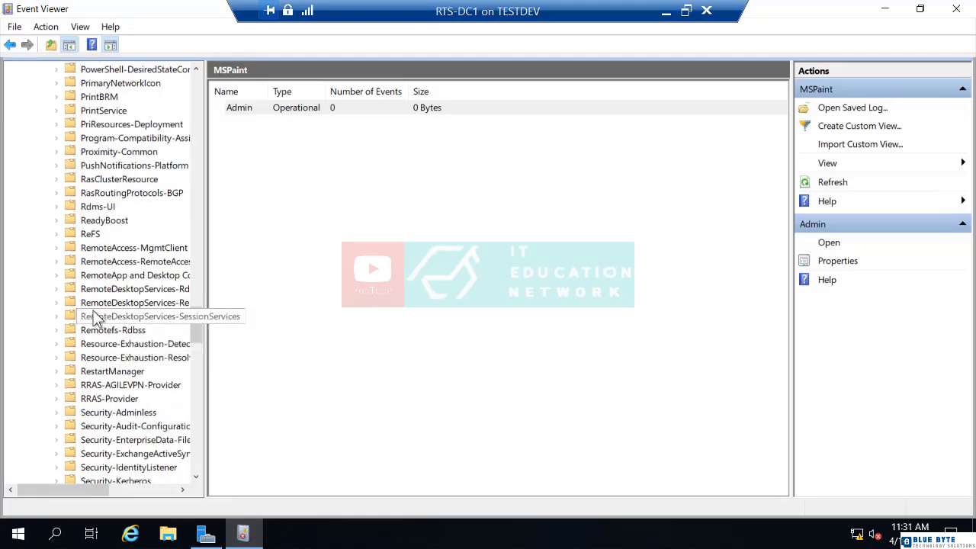
scroll(105, 308, "down", 5)
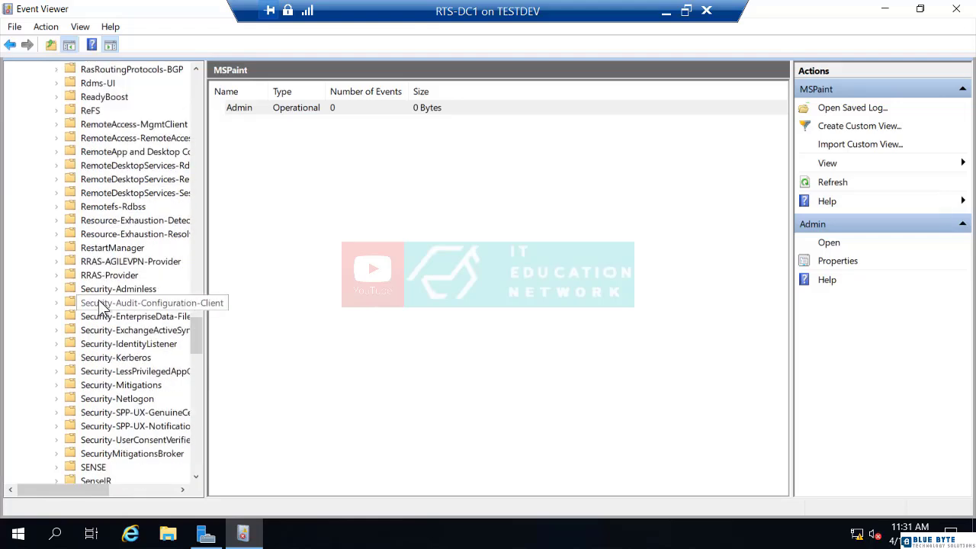
scroll(105, 308, "down", 9)
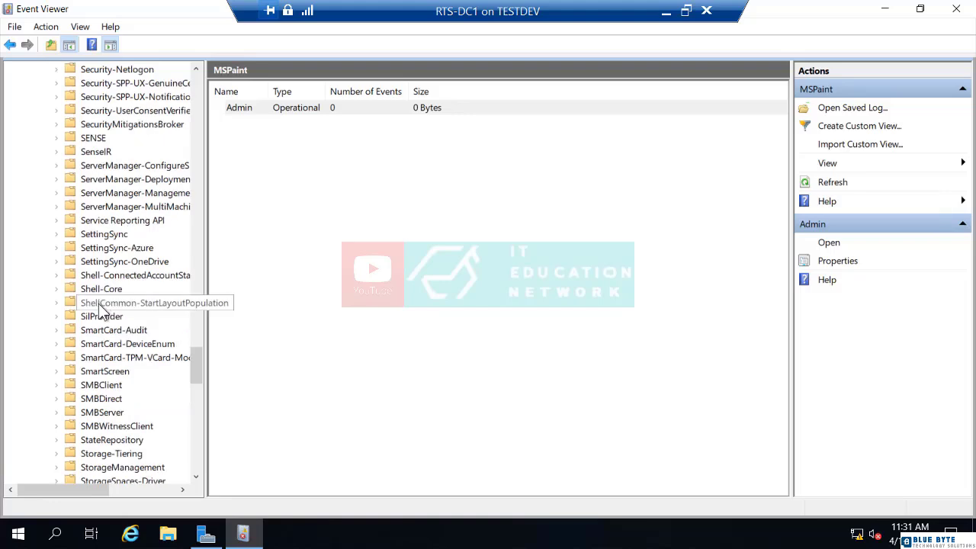
scroll(98, 312, "down", 4)
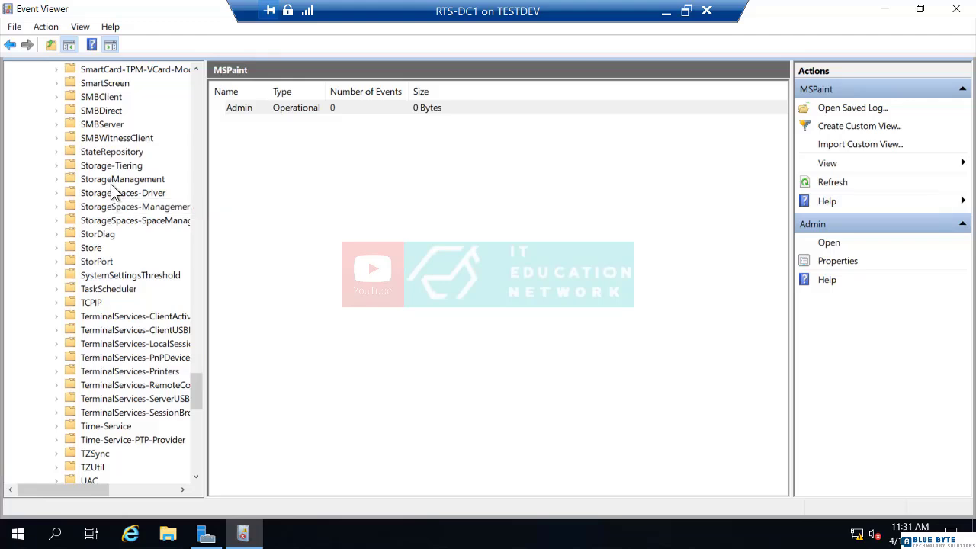
scroll(97, 244, "down", 4)
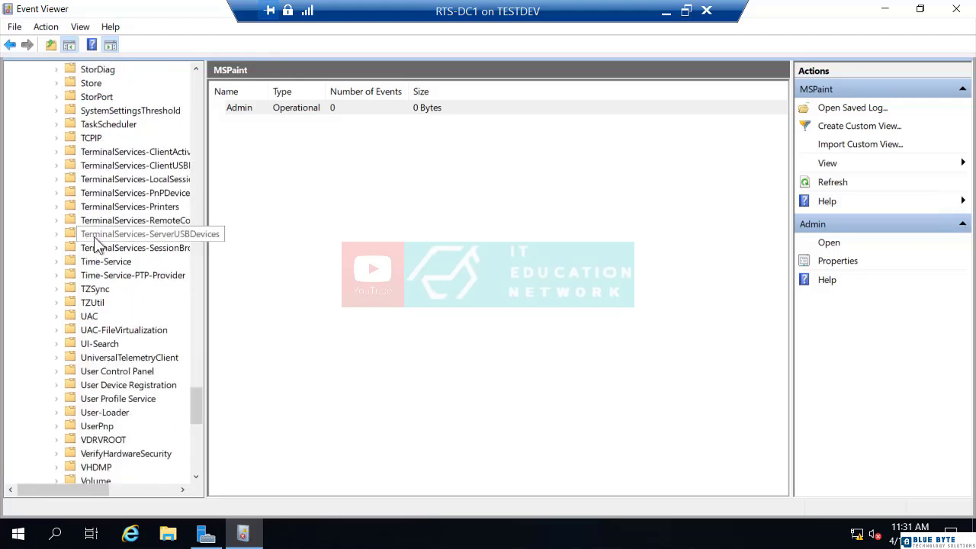
scroll(98, 244, "down", 4)
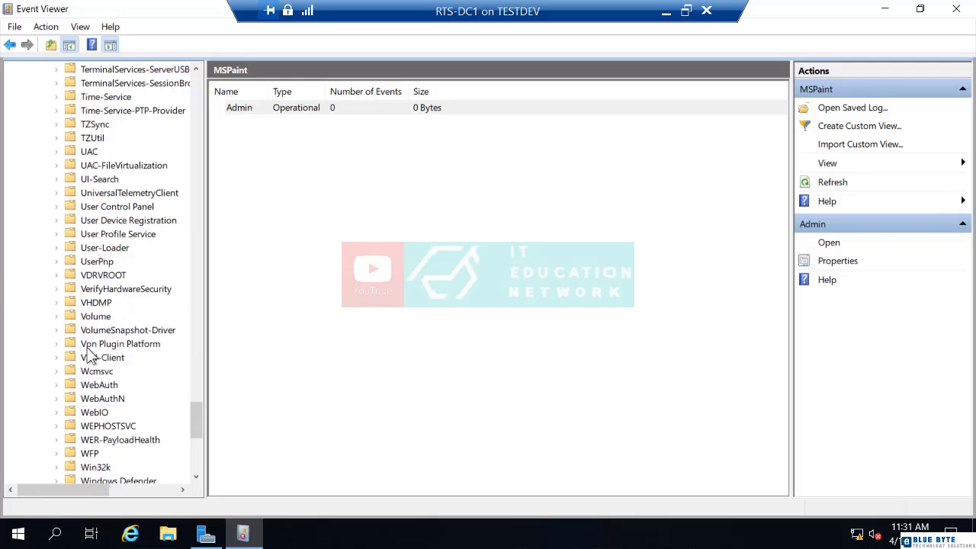
scroll(89, 370, "down", 5)
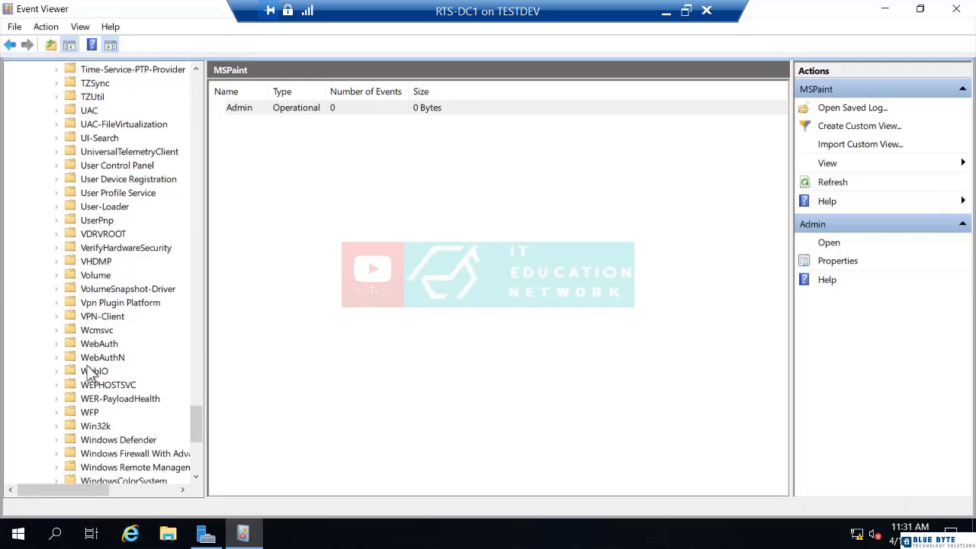
scroll(89, 371, "down", 3)
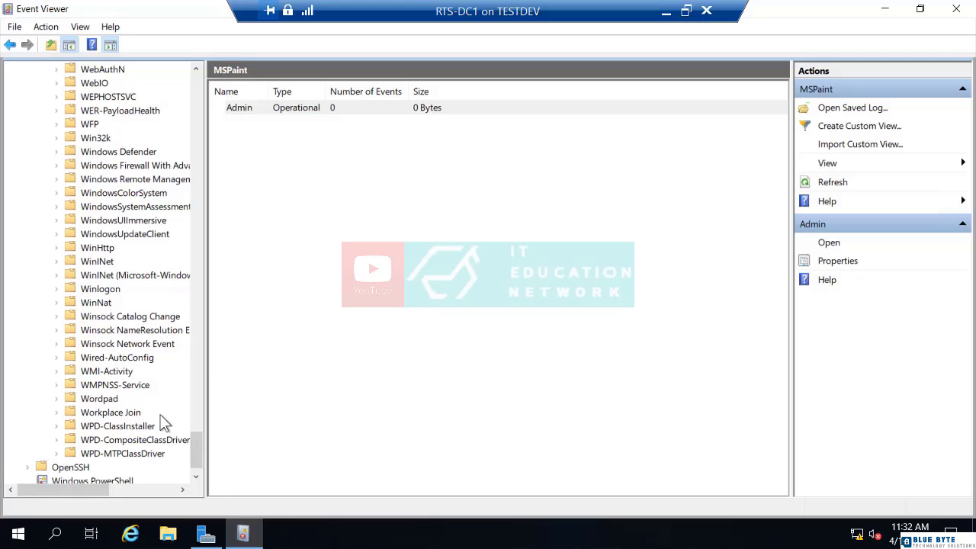
Collapse the Microsoft log folder and open Subscriptions, agreeing to start and configure the Windows Event Collector Service
left_click_drag(196, 449, 197, 250)
left_click_drag(215, 191, 220, 94)
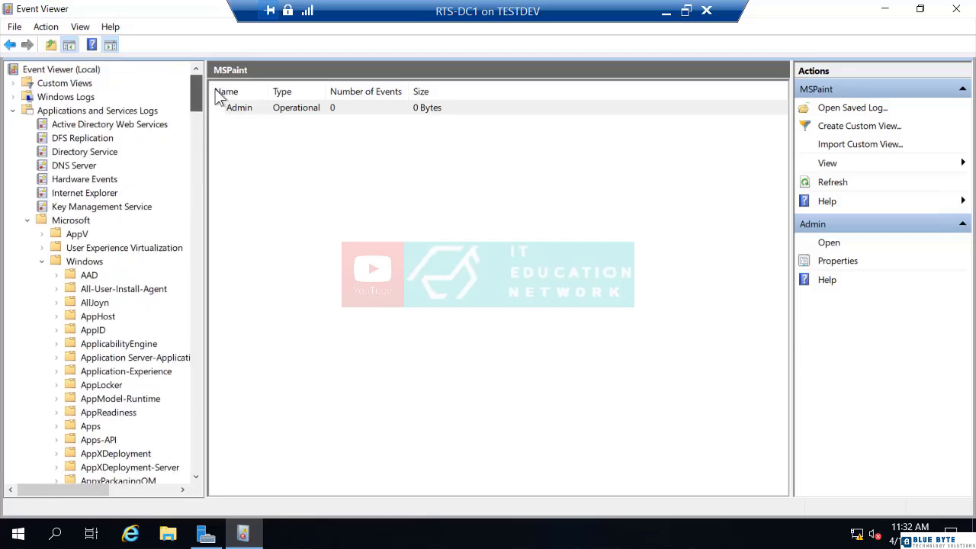
left_click(28, 220)
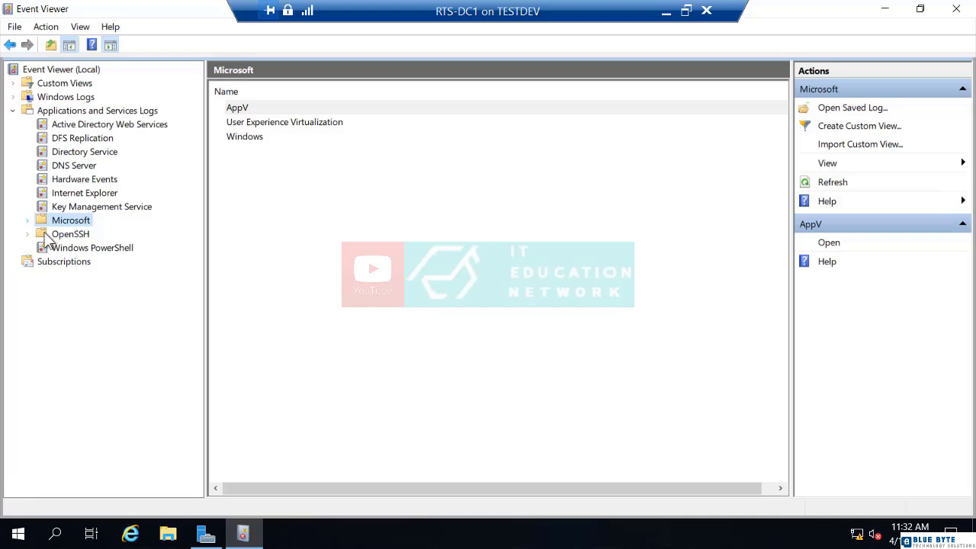
left_click(62, 263)
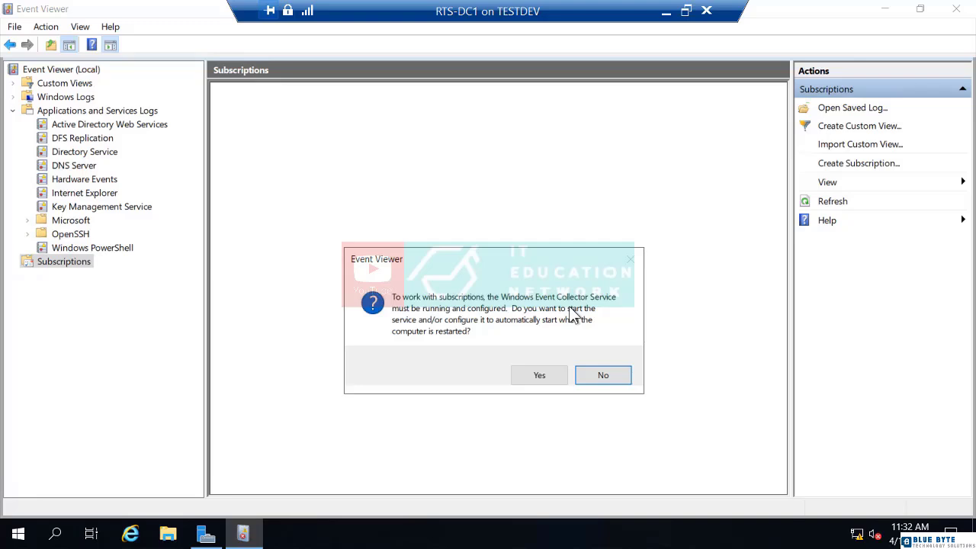
left_click(540, 375)
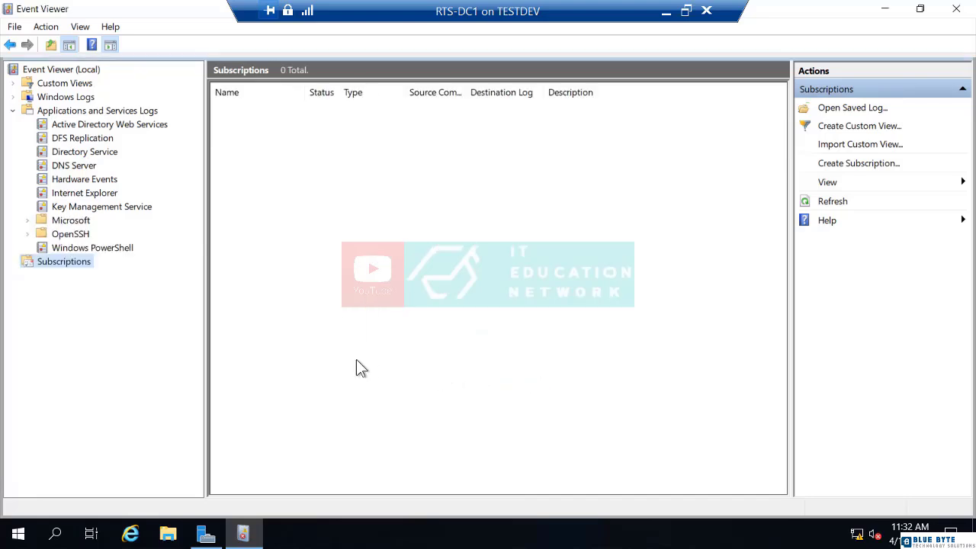
Start creating a new event subscription and name it RTS-SVR1 Logs
right_click(82, 273)
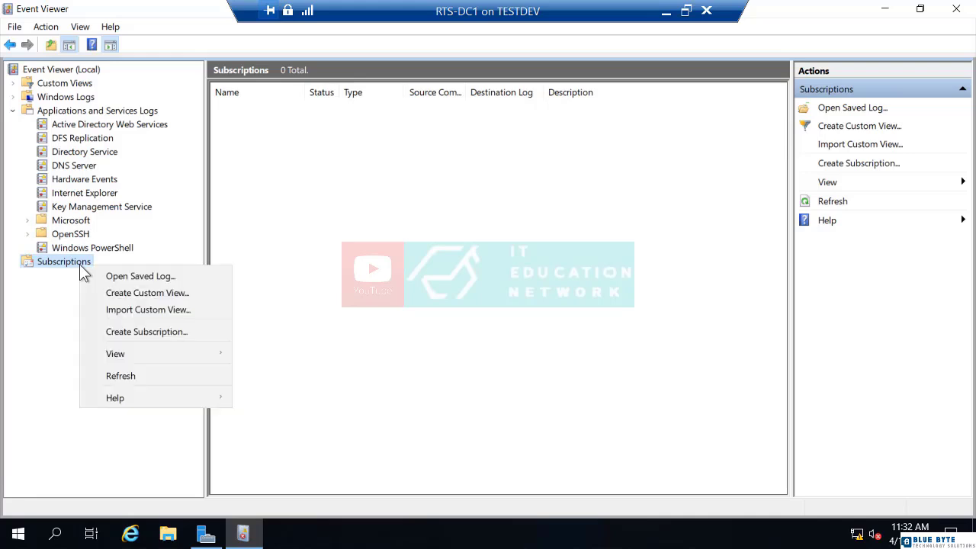
left_click(130, 333)
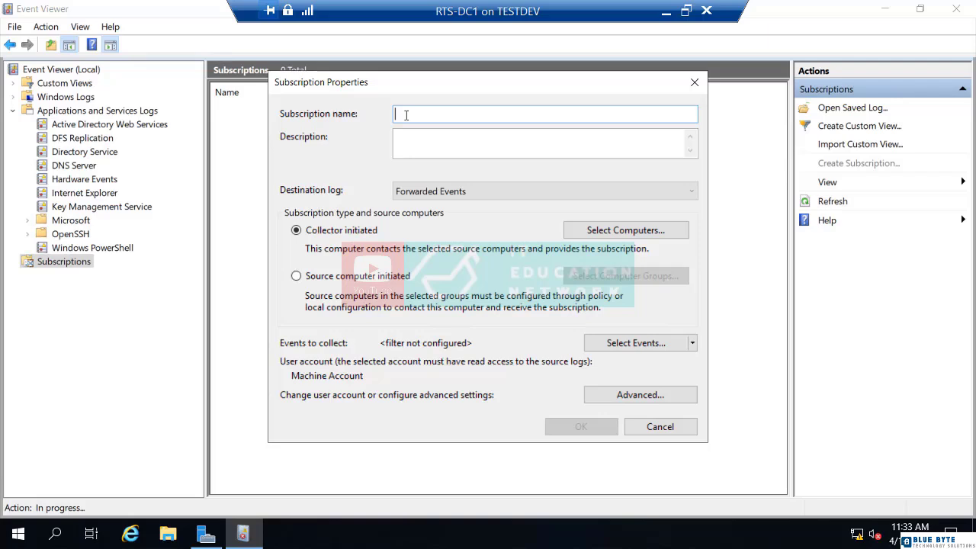
type("RTS-SVR1 Logs")
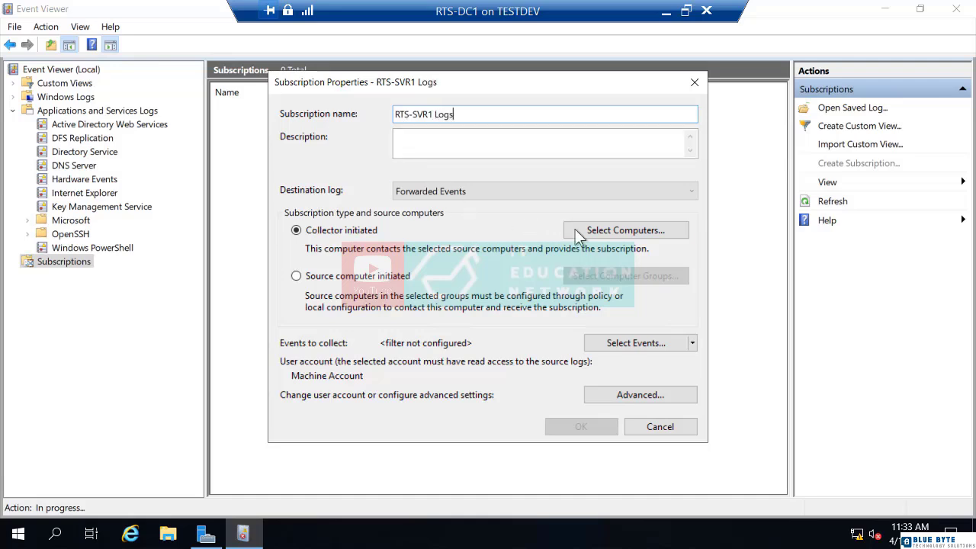
Add the domain computer RTS-SVR1 as the source computer of the collector-initiated subscription, finding it by the name "rts"
left_click(596, 238)
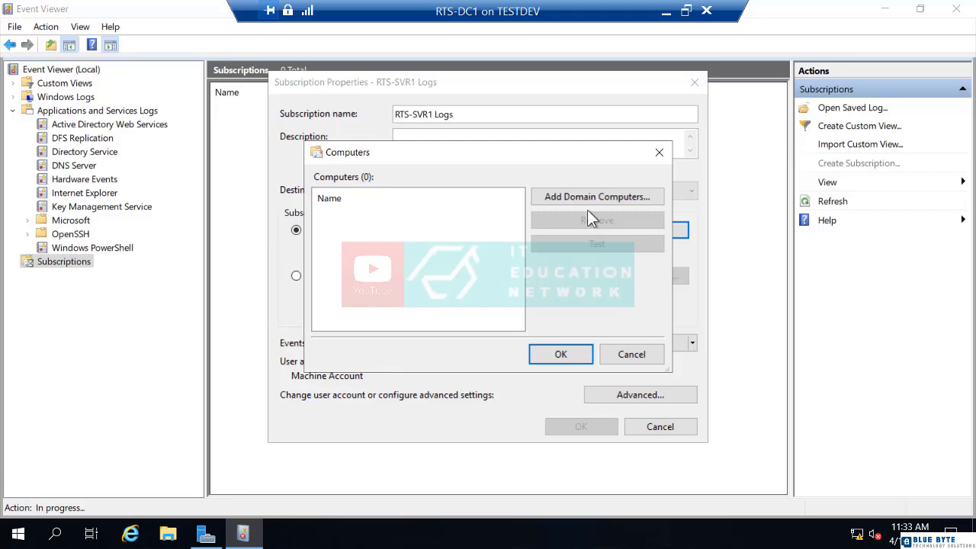
left_click(591, 198)
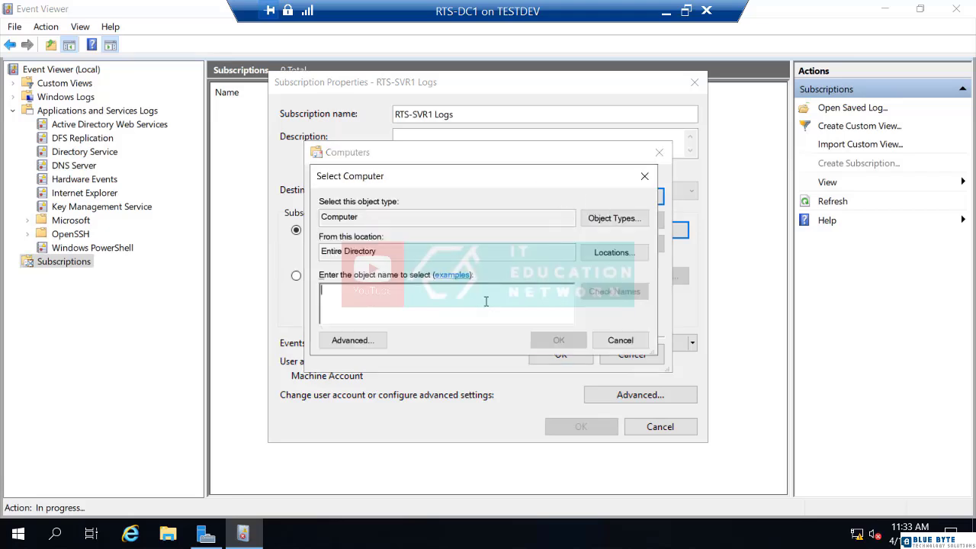
type("rts")
left_click(613, 295)
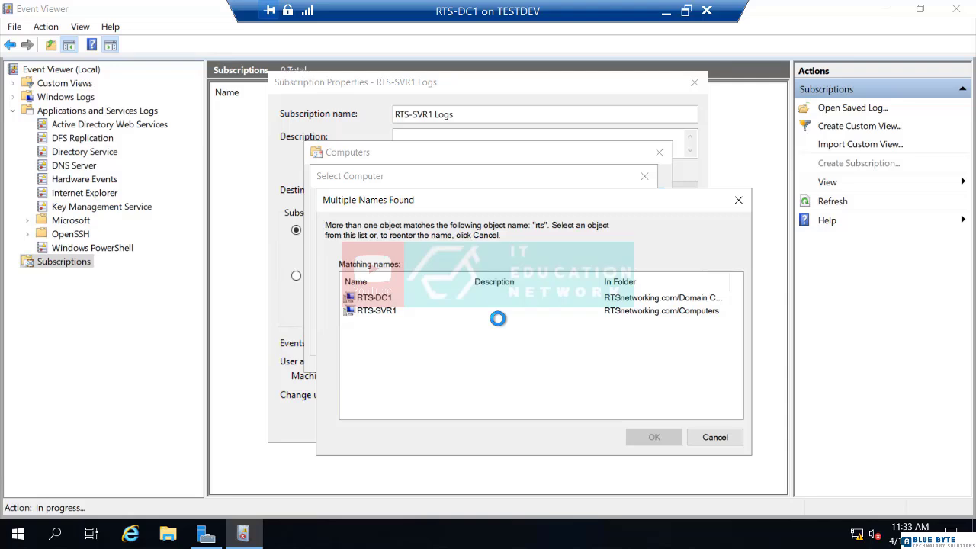
left_click(391, 312)
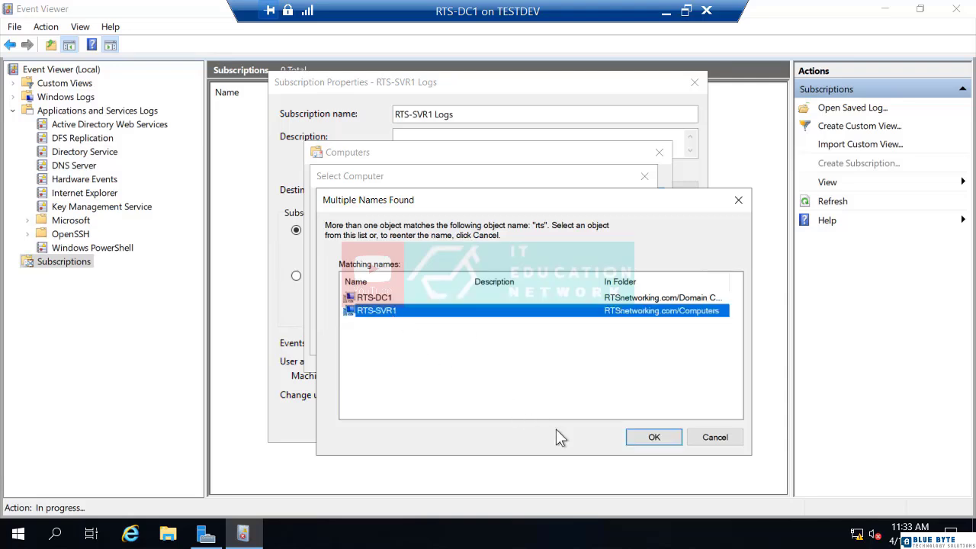
left_click(640, 438)
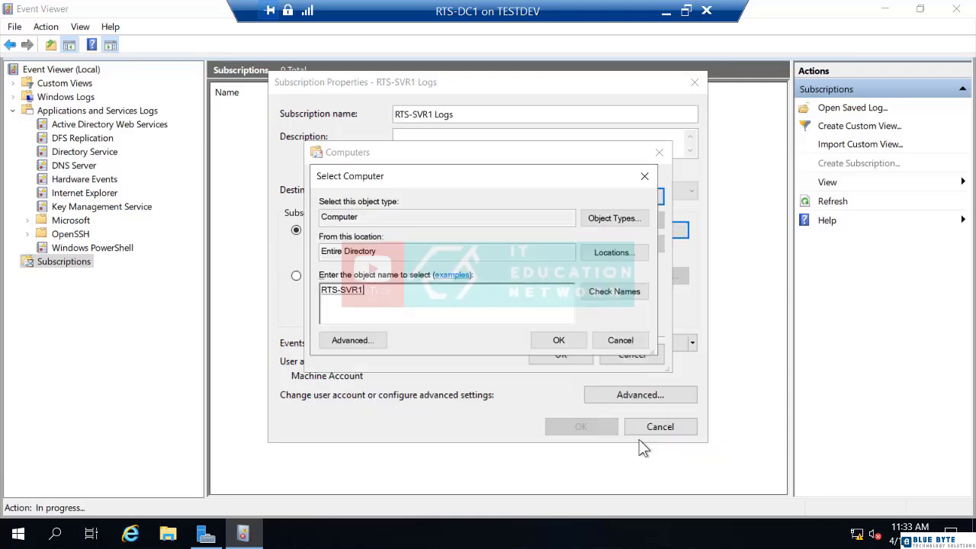
left_click(557, 345)
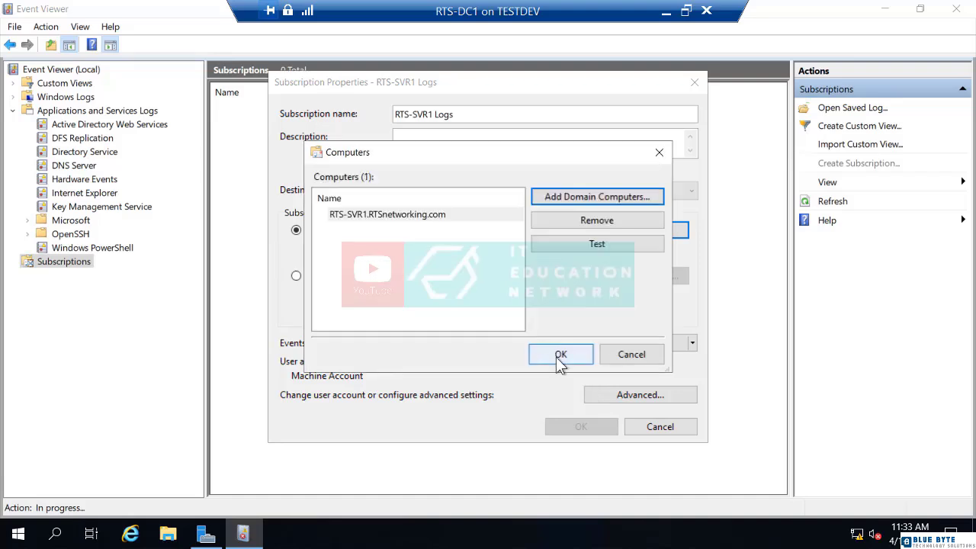
left_click(561, 355)
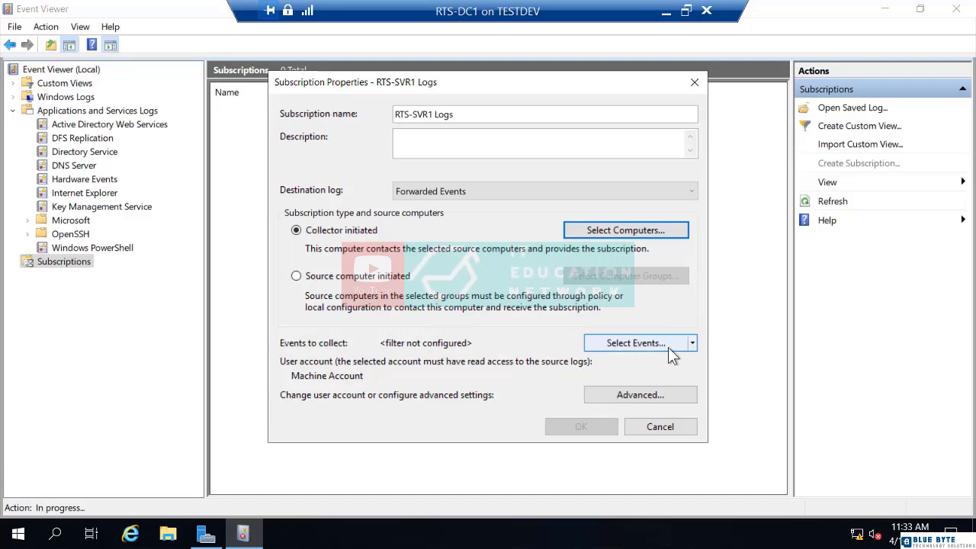
Open the subscription's event query filter and examine which logs are selectable under Windows Logs and Applications and Services Logs, including Microsoft > Windows
left_click(637, 344)
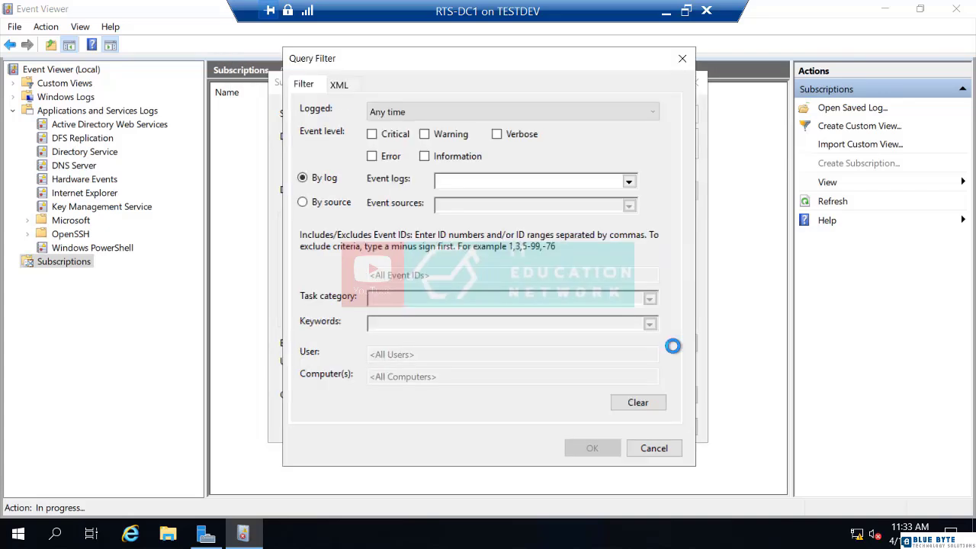
left_click(629, 181)
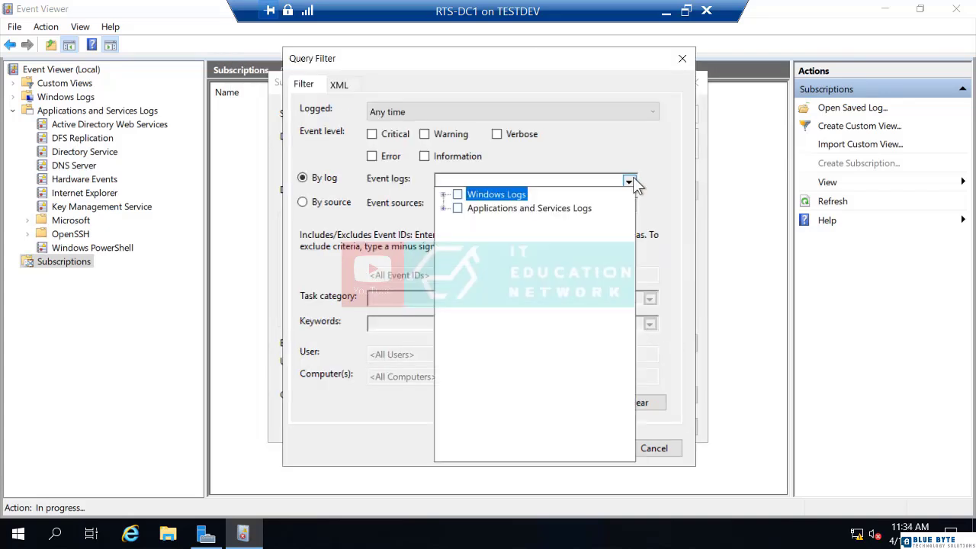
left_click(443, 195)
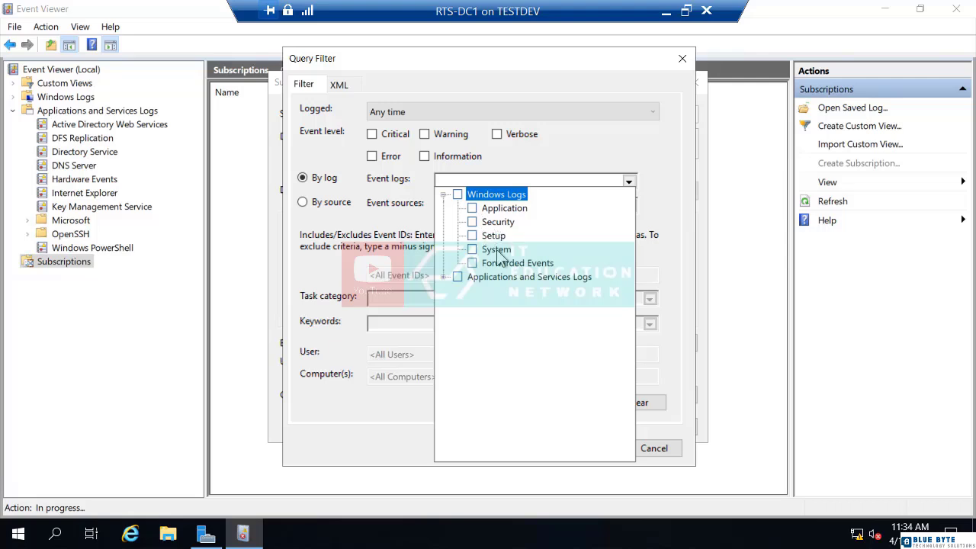
left_click(444, 196)
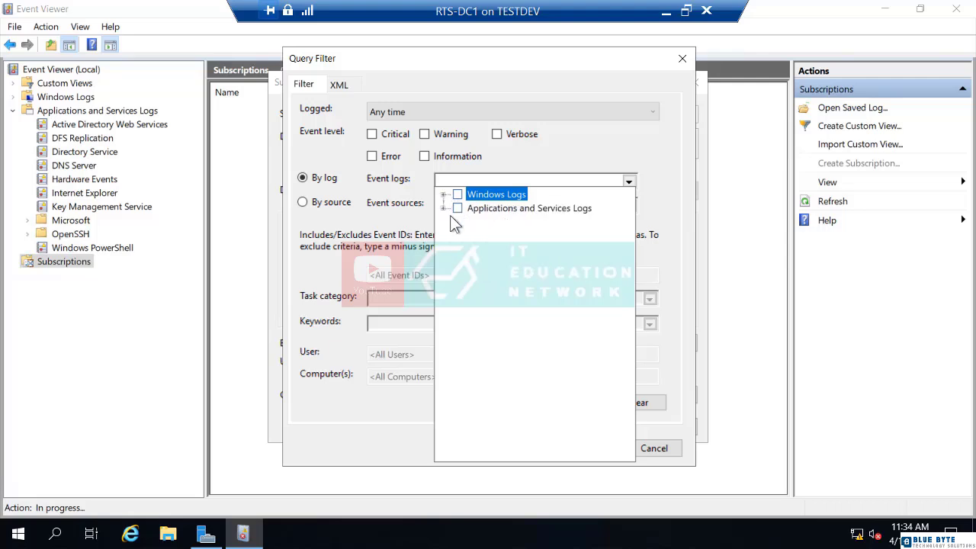
left_click(444, 208)
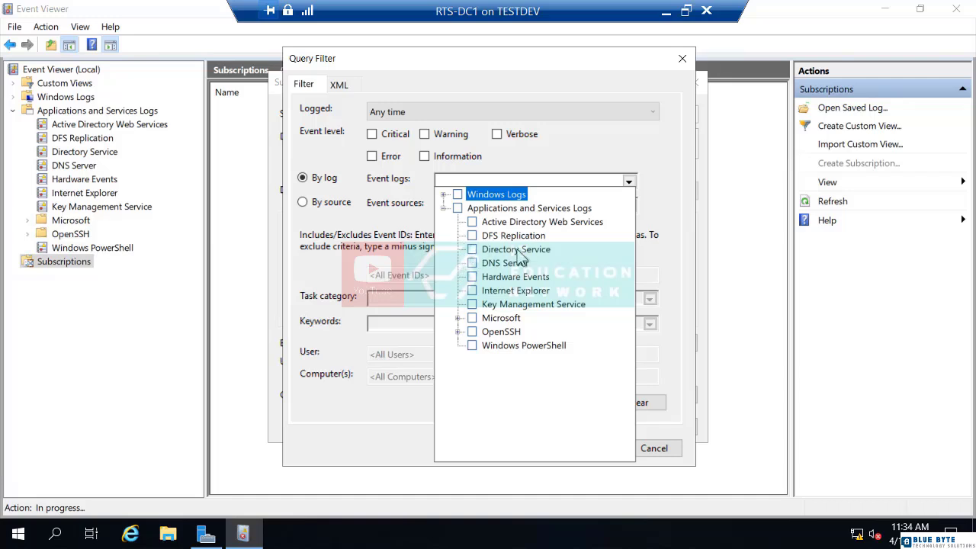
left_click(458, 319)
left_click(473, 359)
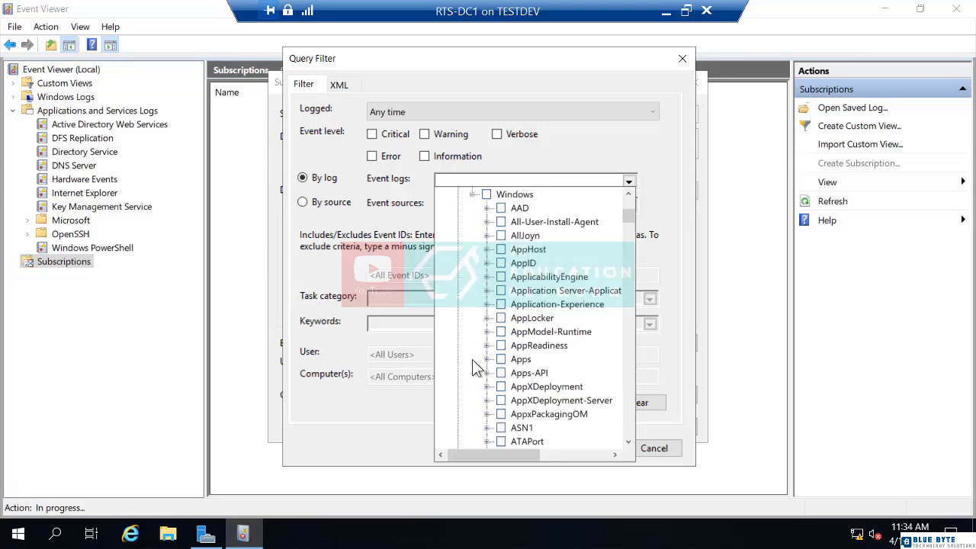
scroll(503, 321, "down", 15)
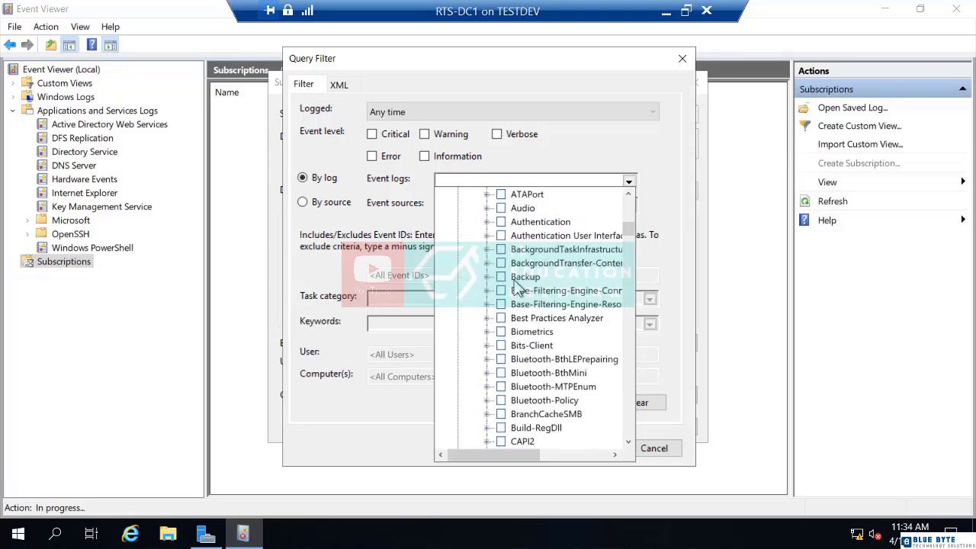
scroll(516, 289, "down", 15)
scroll(516, 290, "up", 13)
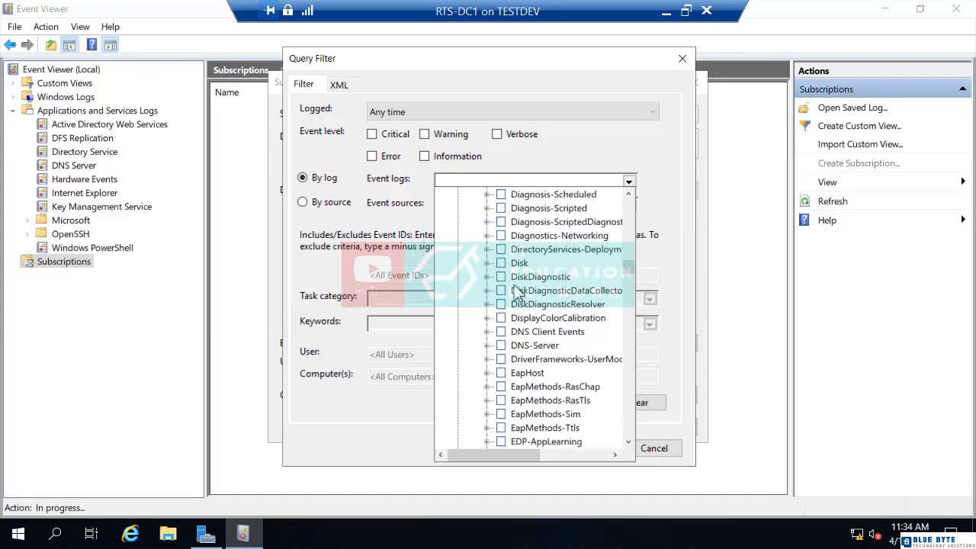
scroll(516, 289, "up", 20)
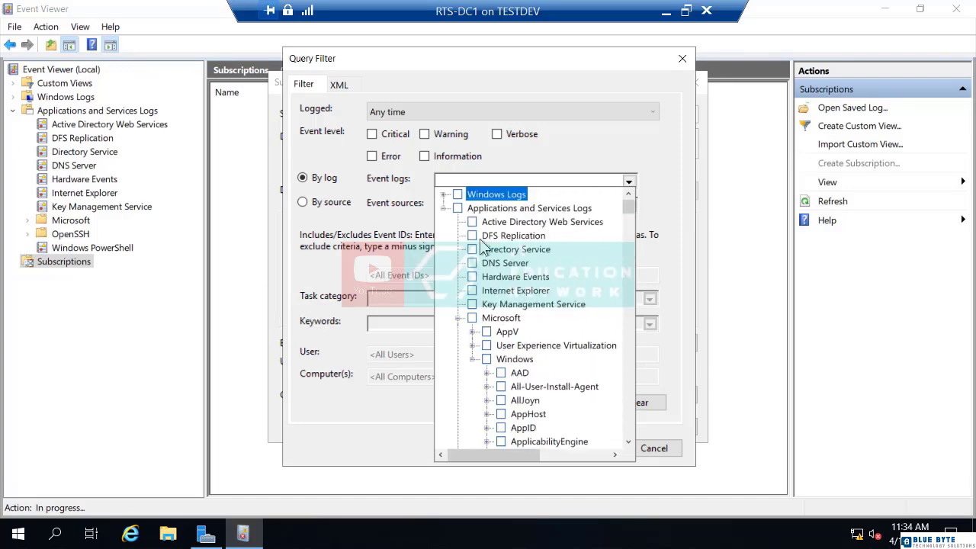
left_click(444, 207)
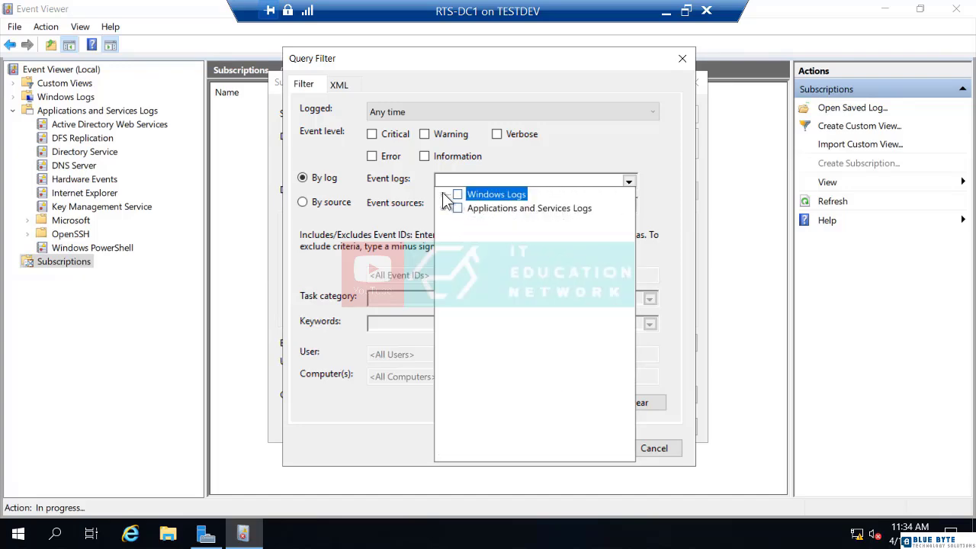
Select the Application log under Windows Logs as the event log in the subscription's query filter
left_click(444, 195)
left_click(472, 208)
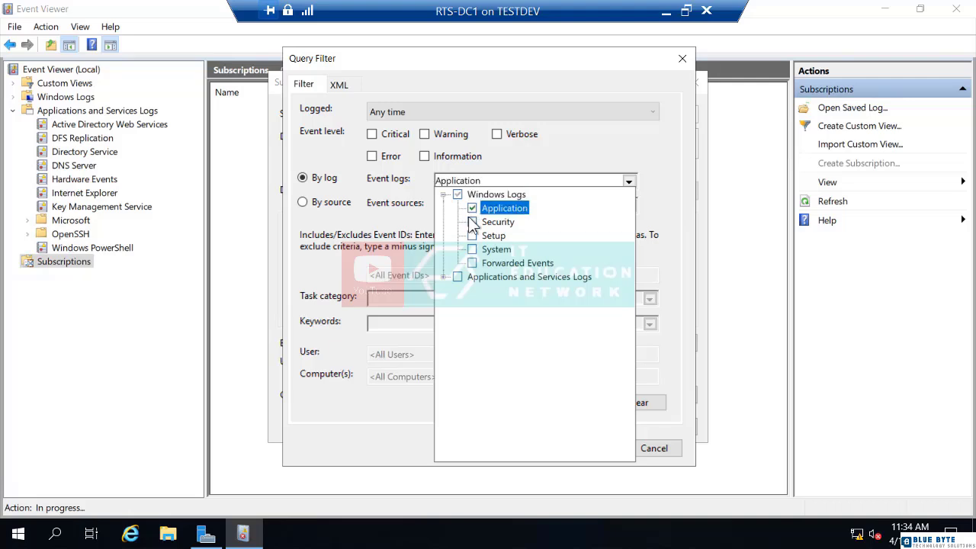
left_click(549, 161)
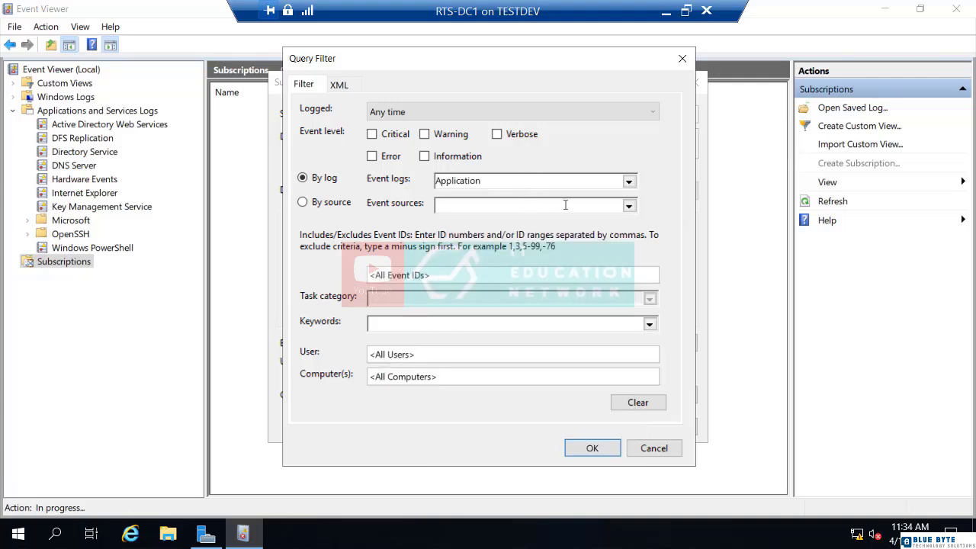
Examine which event sources and other criteria, such as user, can narrow the subscription's query filter
left_click(630, 206)
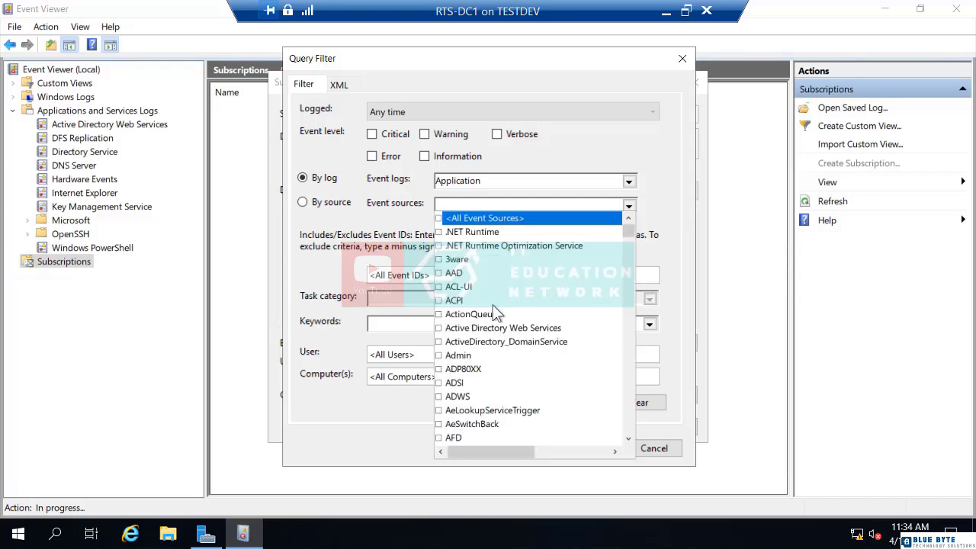
scroll(494, 313, "down", 2)
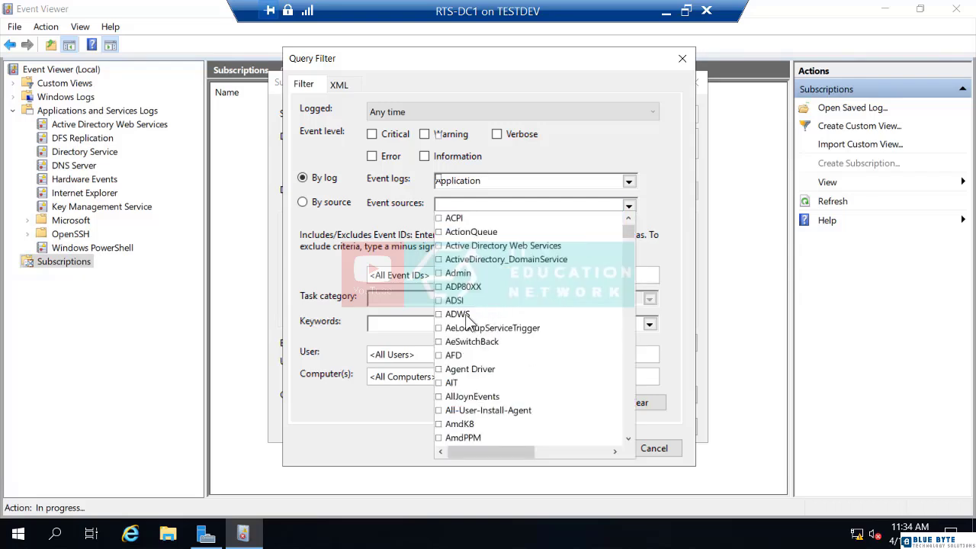
scroll(461, 322, "down", 5)
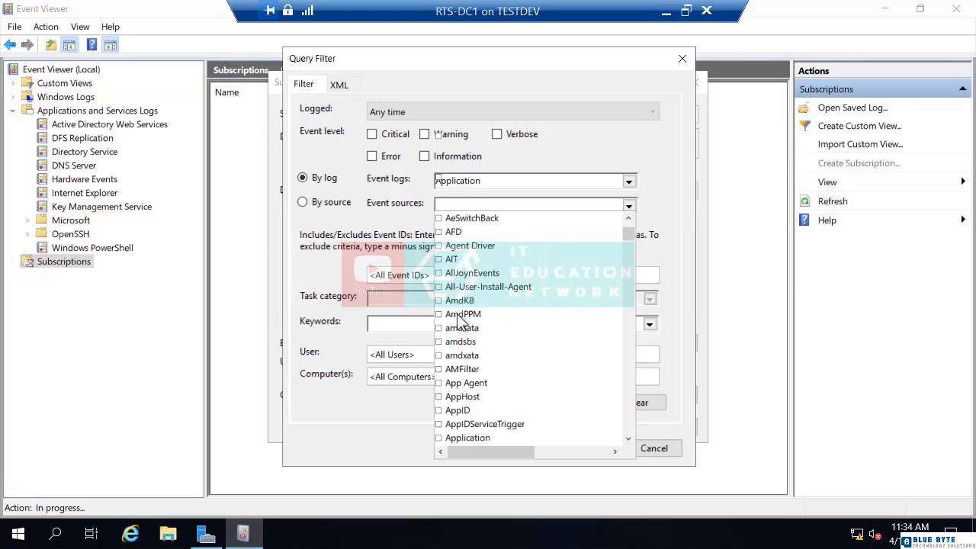
scroll(462, 322, "down", 7)
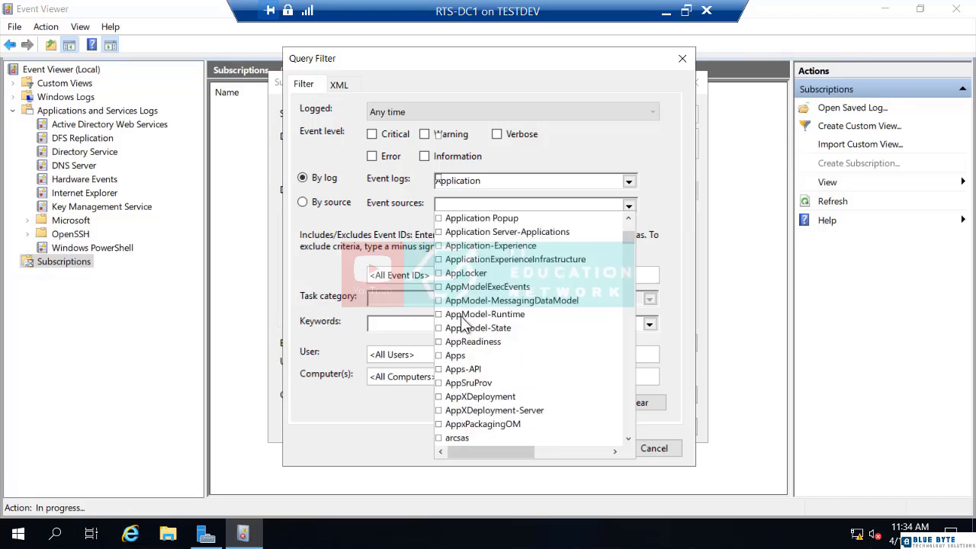
left_click(671, 217)
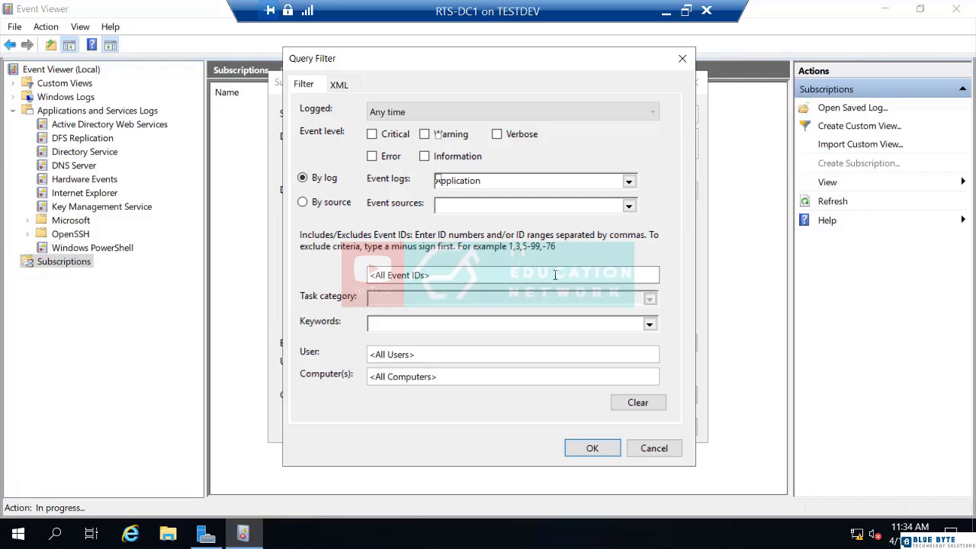
left_click(491, 353)
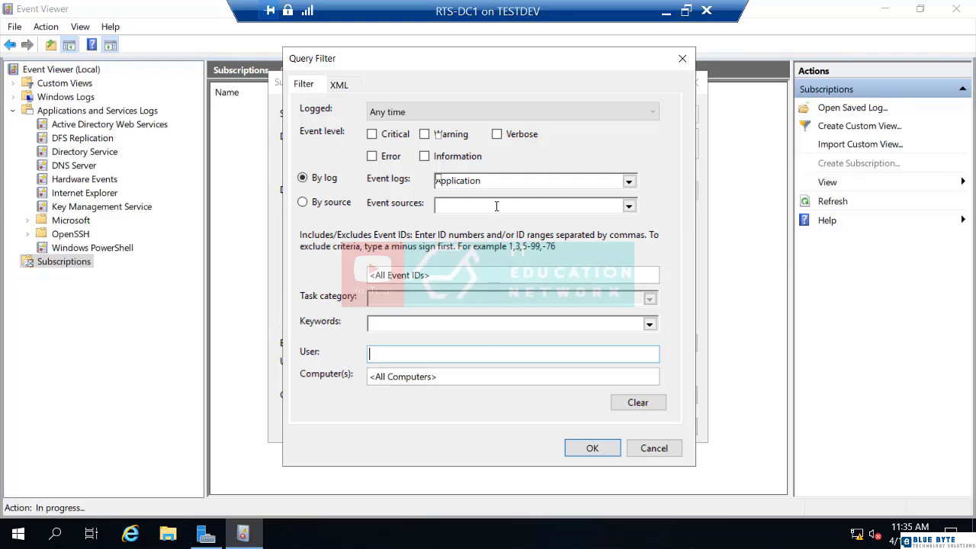
left_click(498, 181)
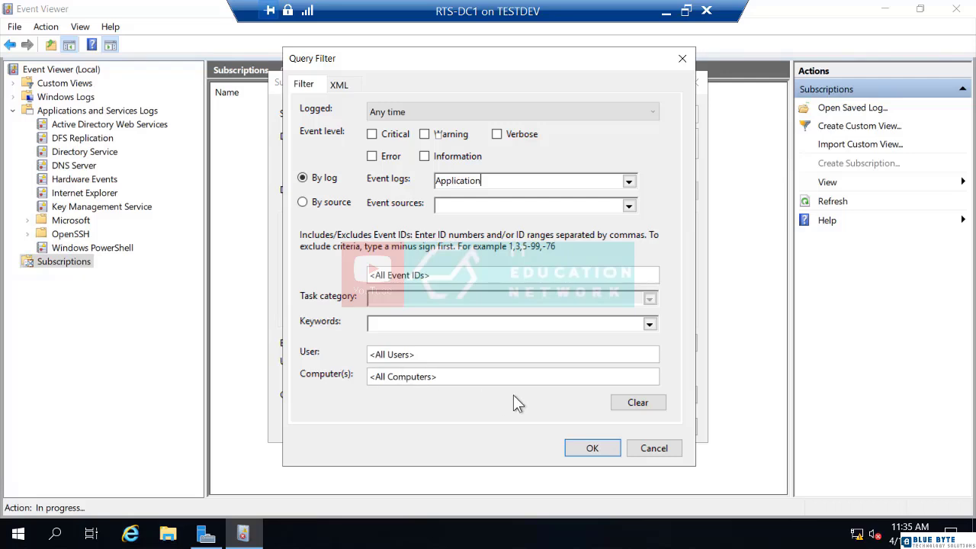
Accept the query filter, save the subscription, and open the Forwarded Events log under Windows Logs
left_click(593, 447)
left_click(582, 429)
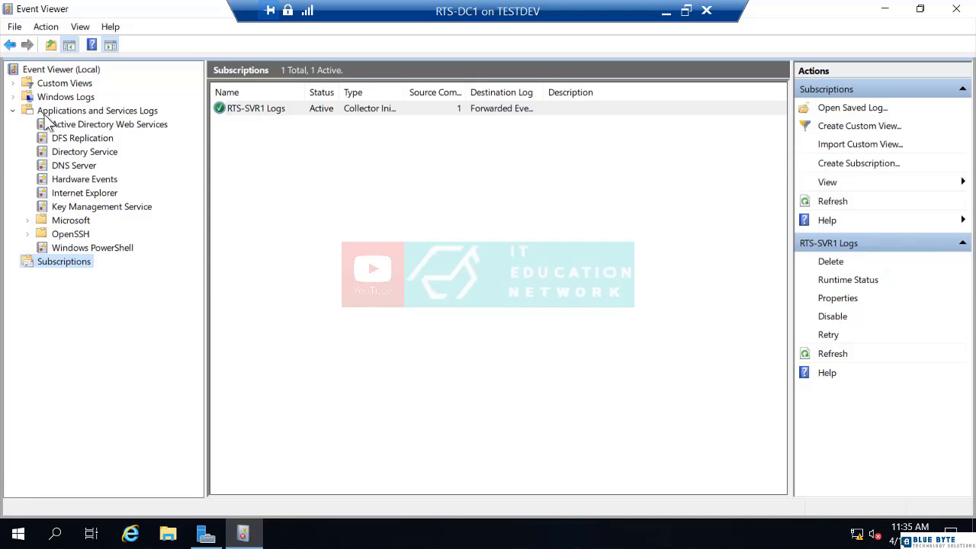
left_click(13, 97)
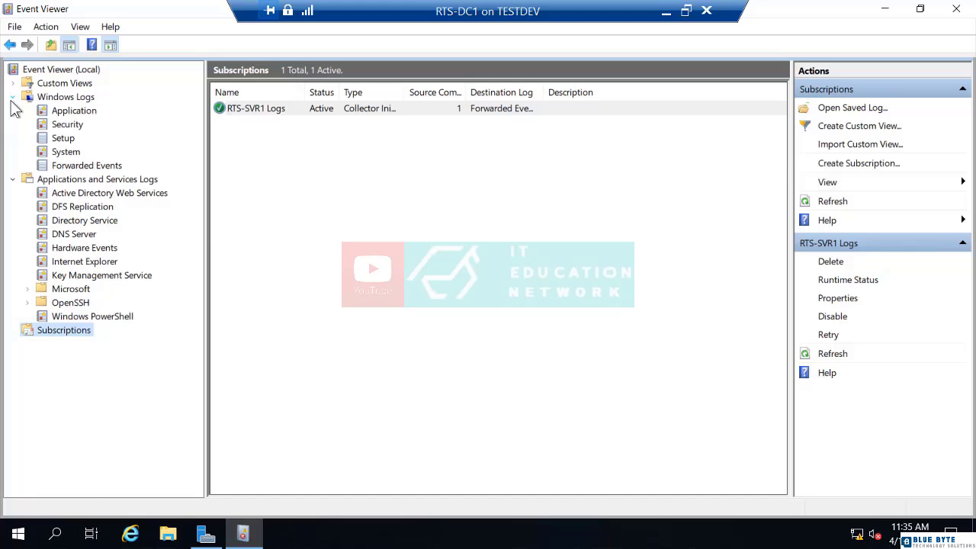
left_click(58, 167)
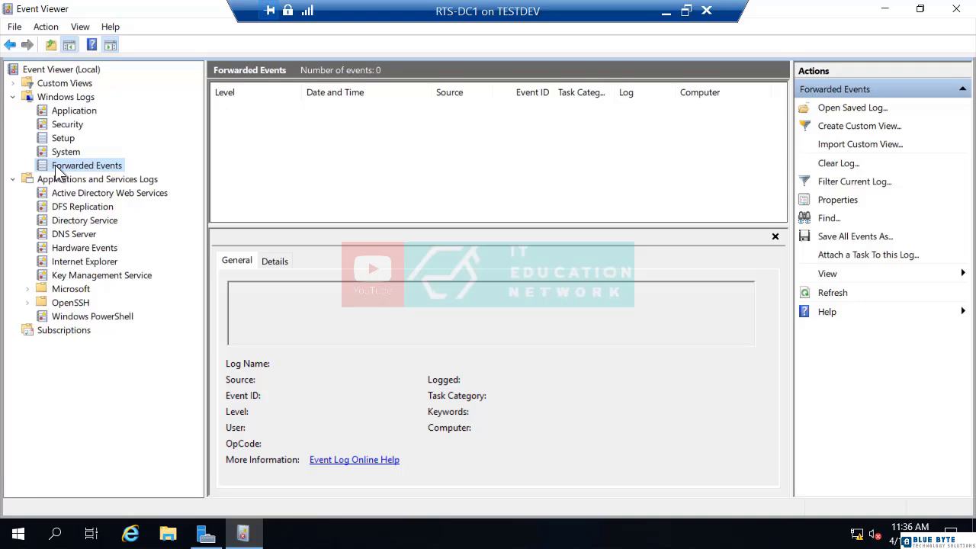
Open the System log and view the details of the LSA (LsaSrv) warning with event ID 6038
left_click(66, 155)
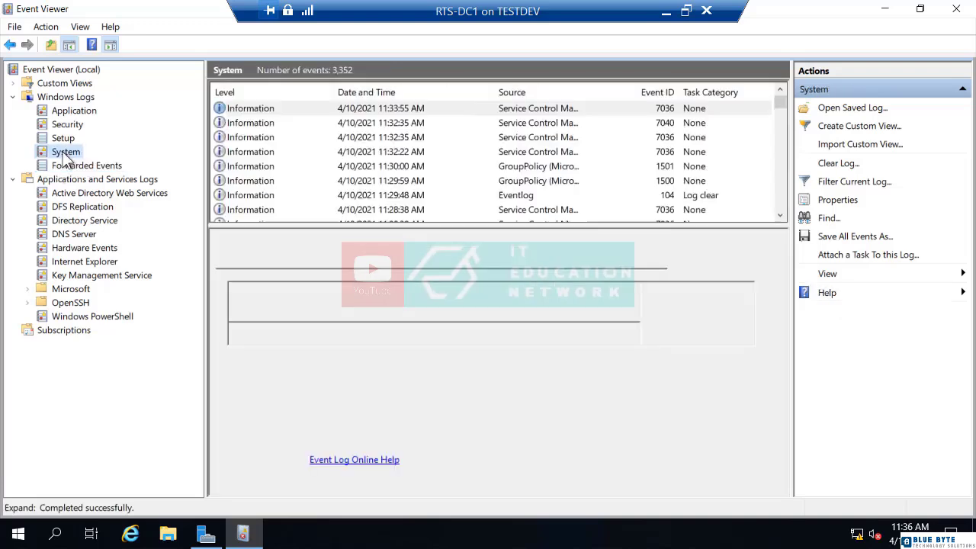
scroll(263, 177, "down", 5)
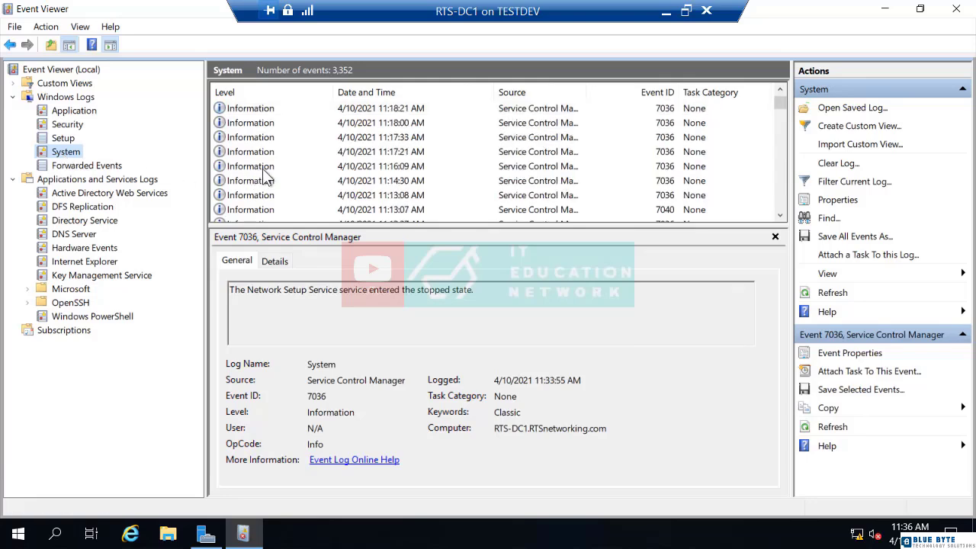
scroll(265, 177, "down", 10)
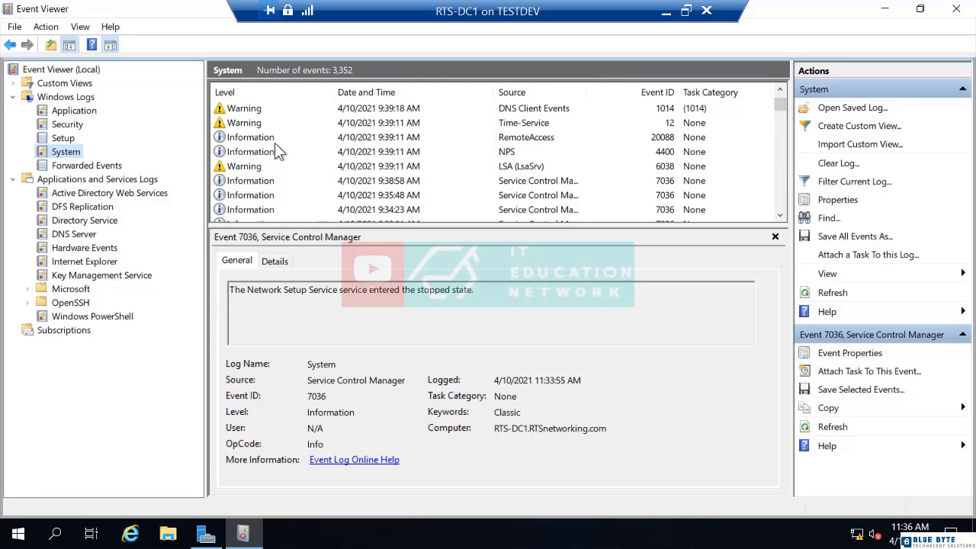
left_click(245, 168)
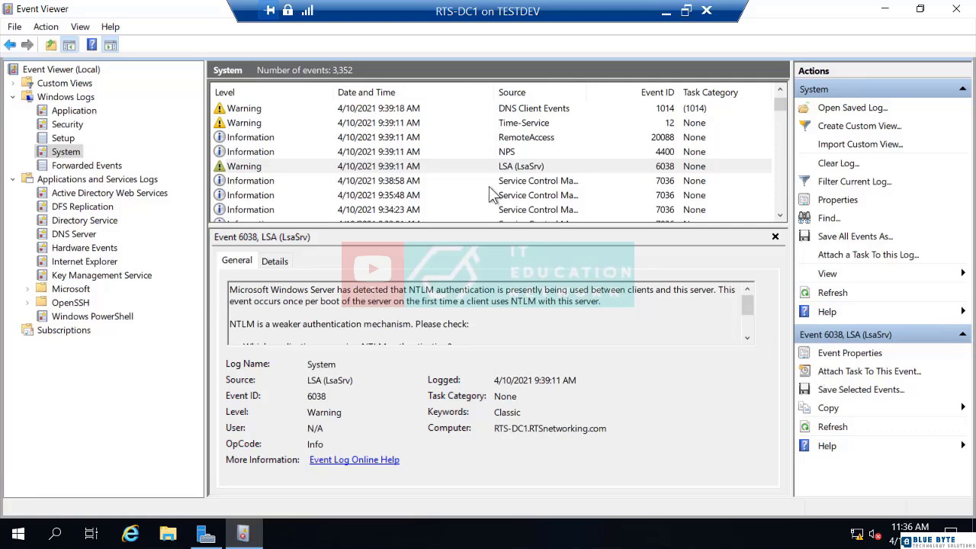
right_click(472, 176)
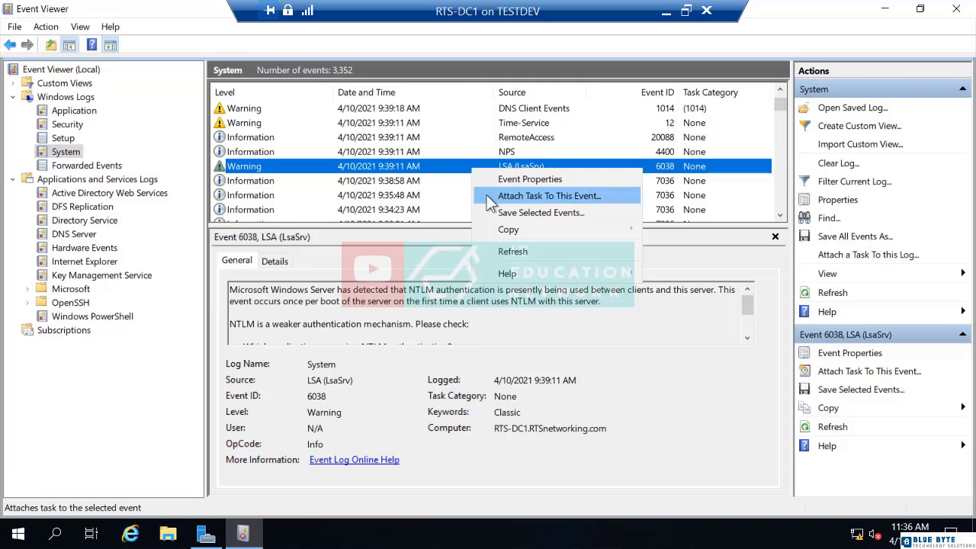
left_click(487, 196)
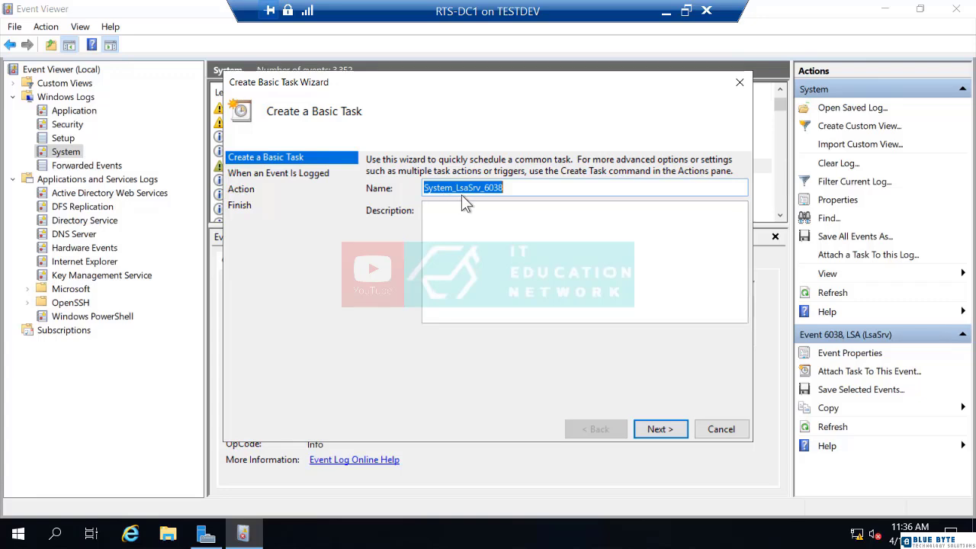
left_click(660, 429)
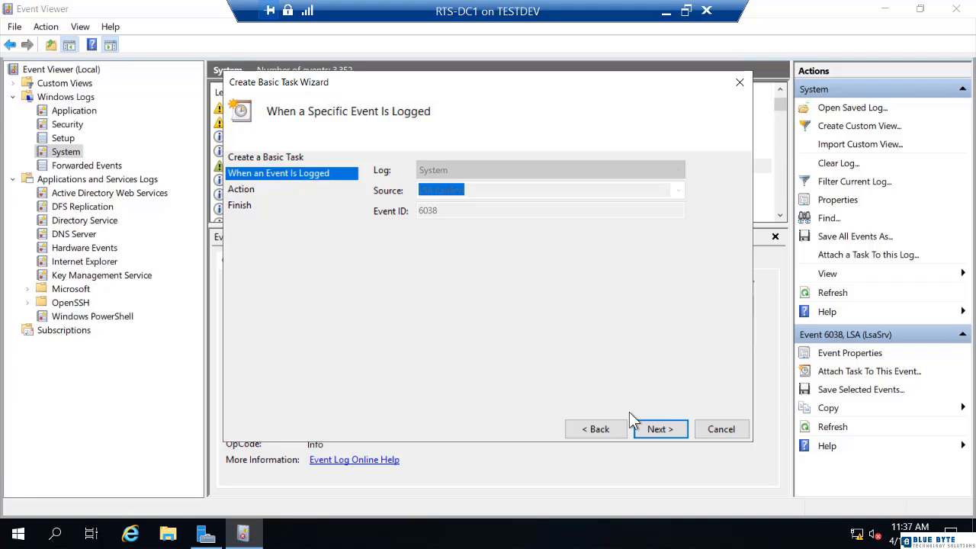
left_click(652, 429)
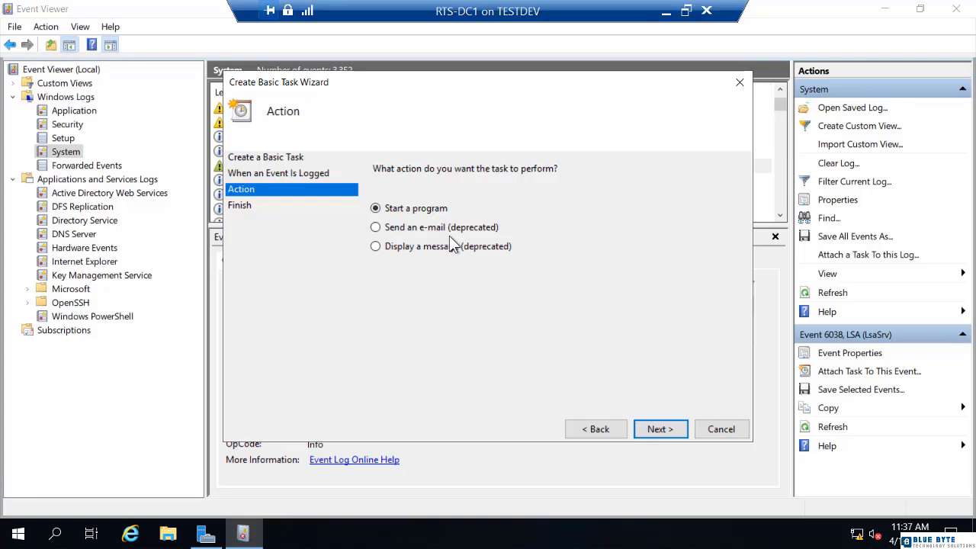
left_click(659, 429)
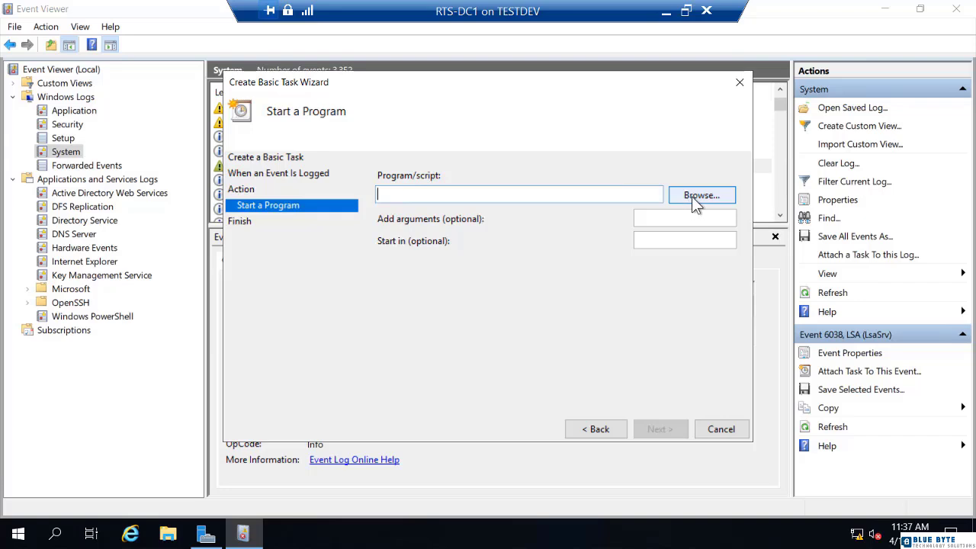
left_click(721, 429)
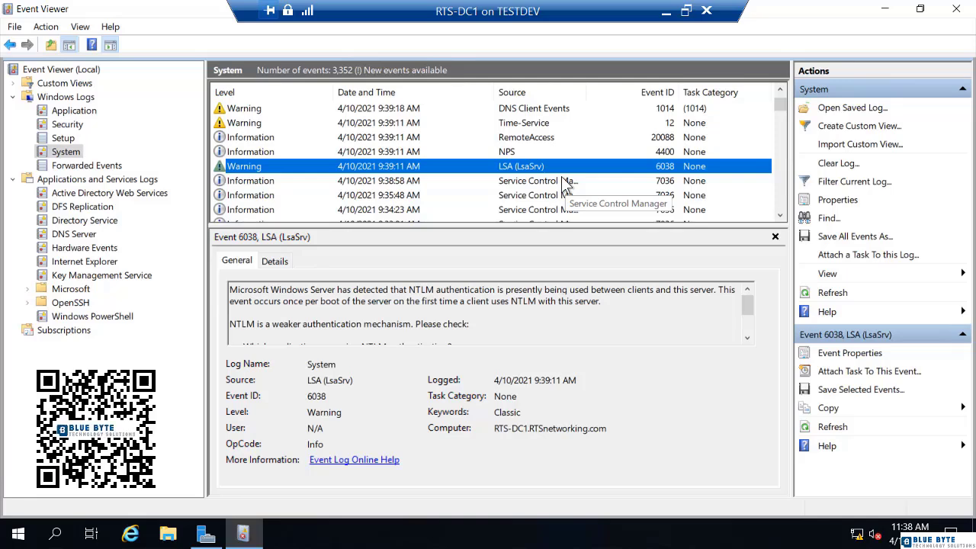
Start attaching a basic task to the LSA warning event 6038, with Display a message as its action
right_click(463, 172)
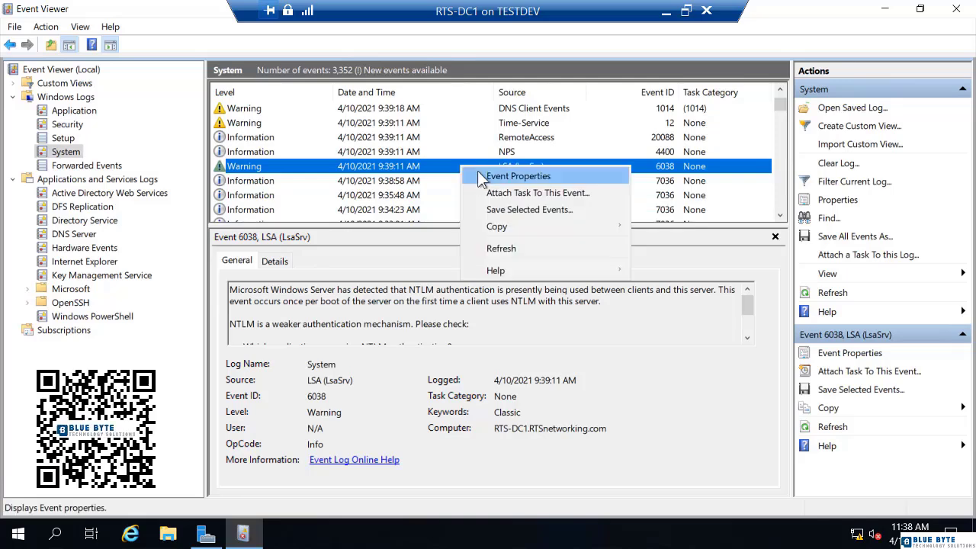
left_click(483, 192)
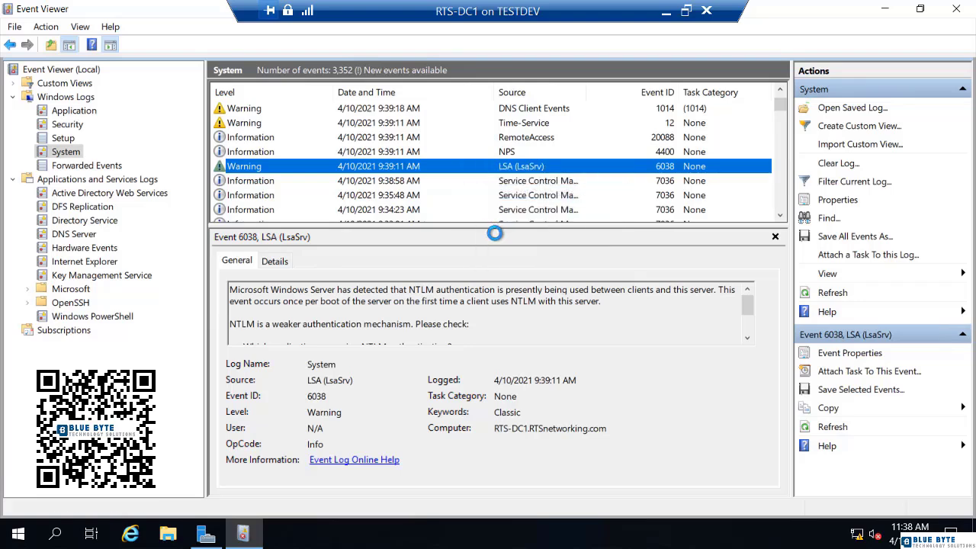
left_click(656, 430)
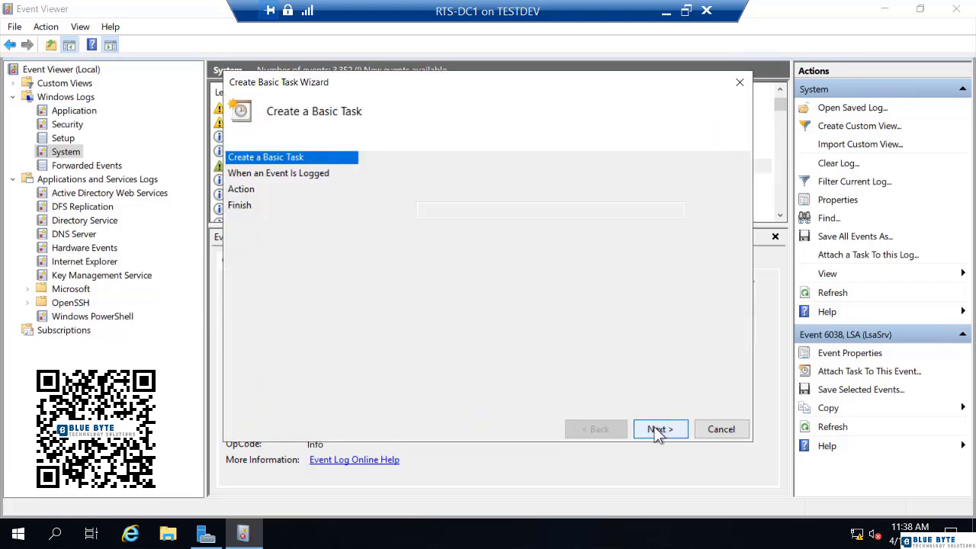
left_click(657, 430)
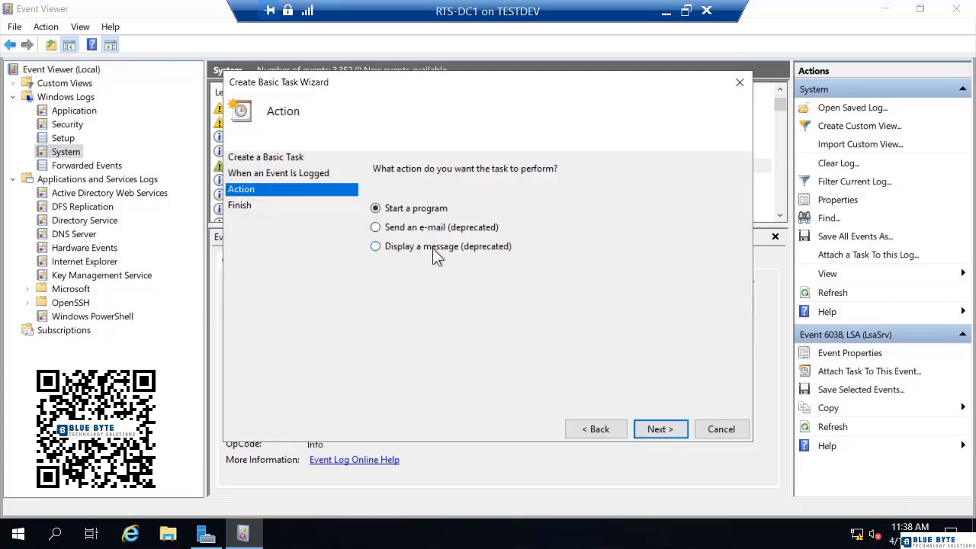
left_click(378, 247)
left_click(650, 429)
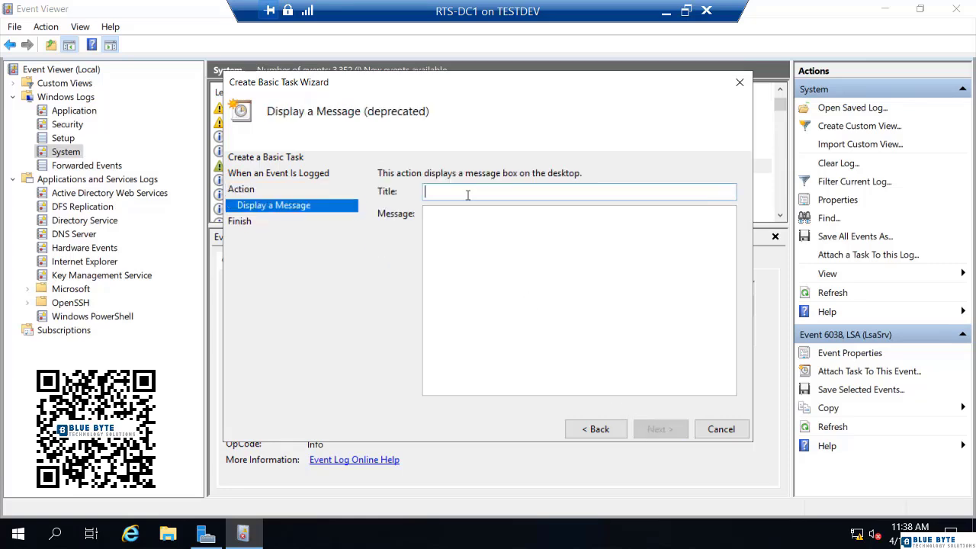
Try to finish the task with the message title "test" and message text "test", and cancel the wizard
type("test")
key("Tab")
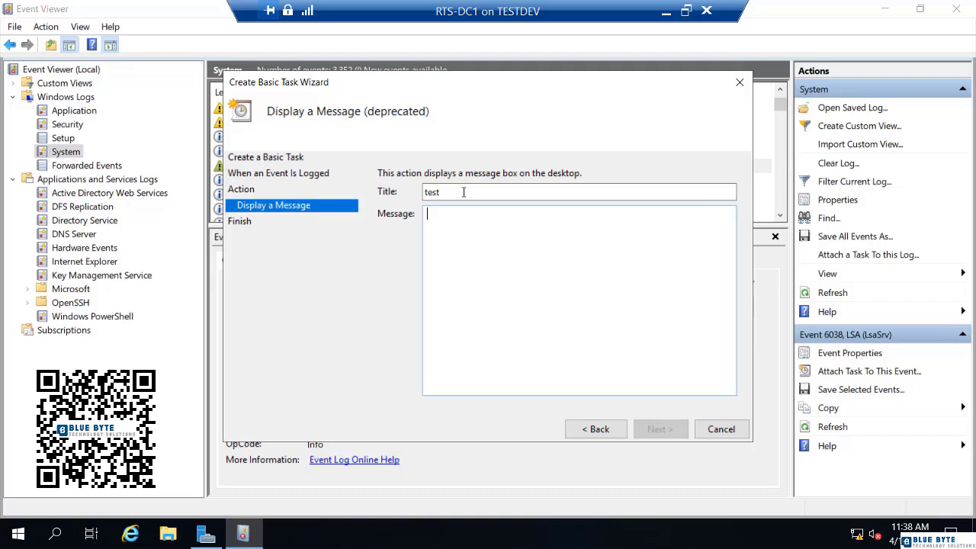
type("test")
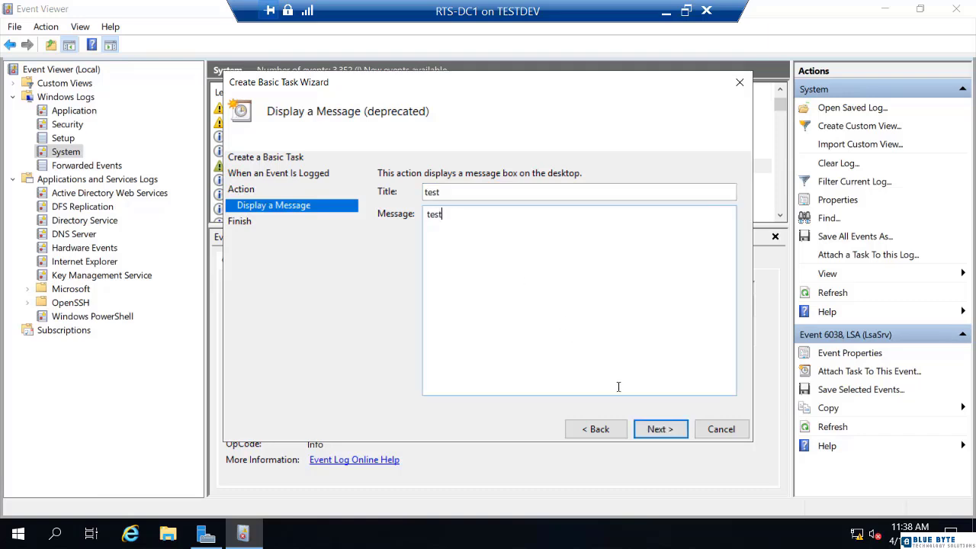
left_click(663, 431)
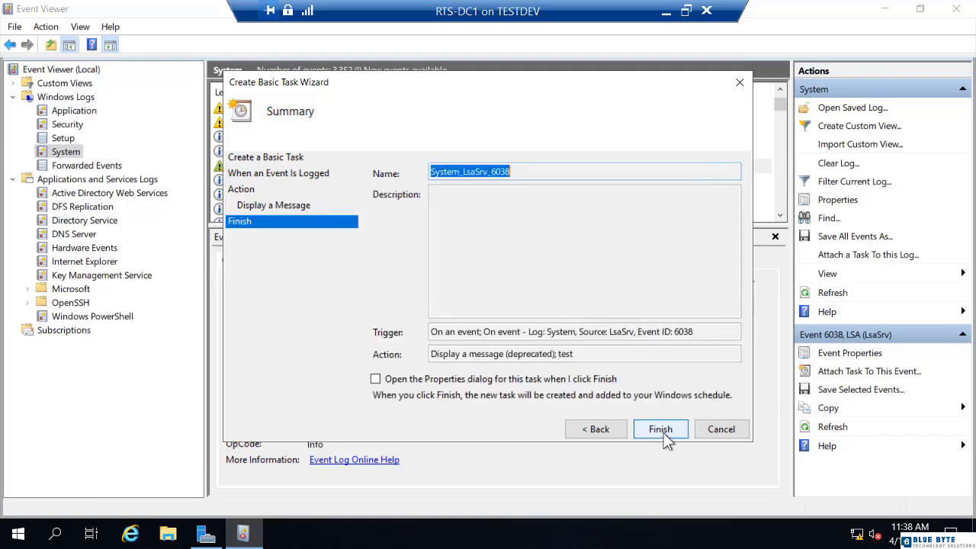
left_click(670, 434)
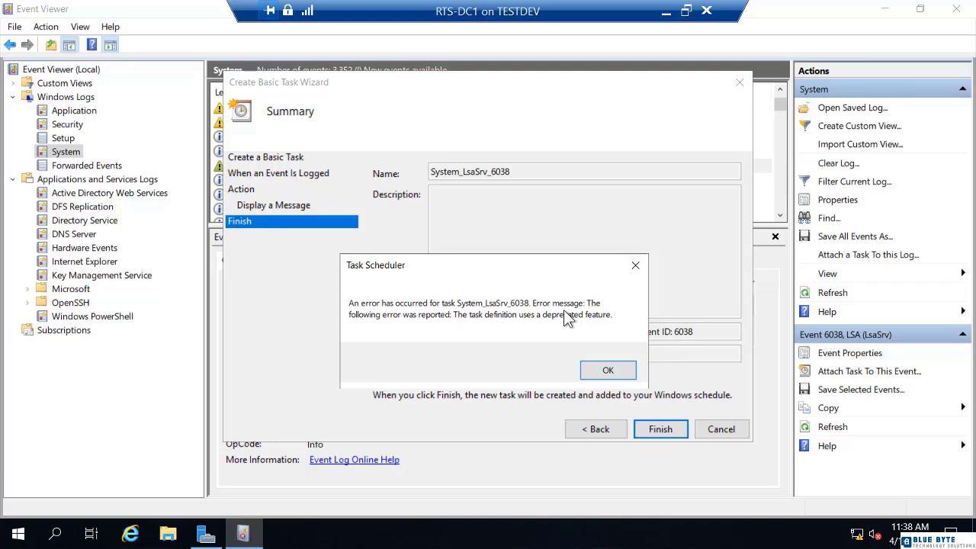
left_click(608, 371)
left_click(597, 430)
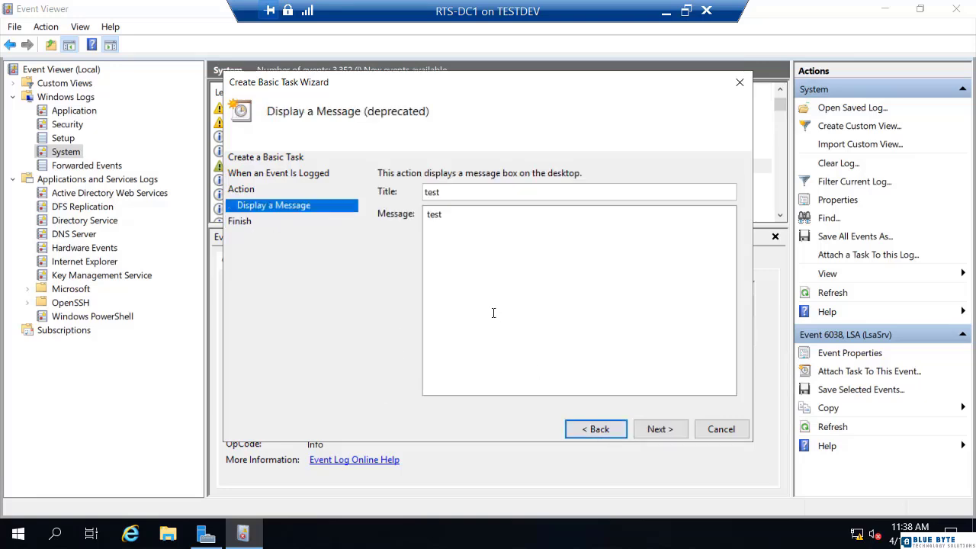
left_click(584, 432)
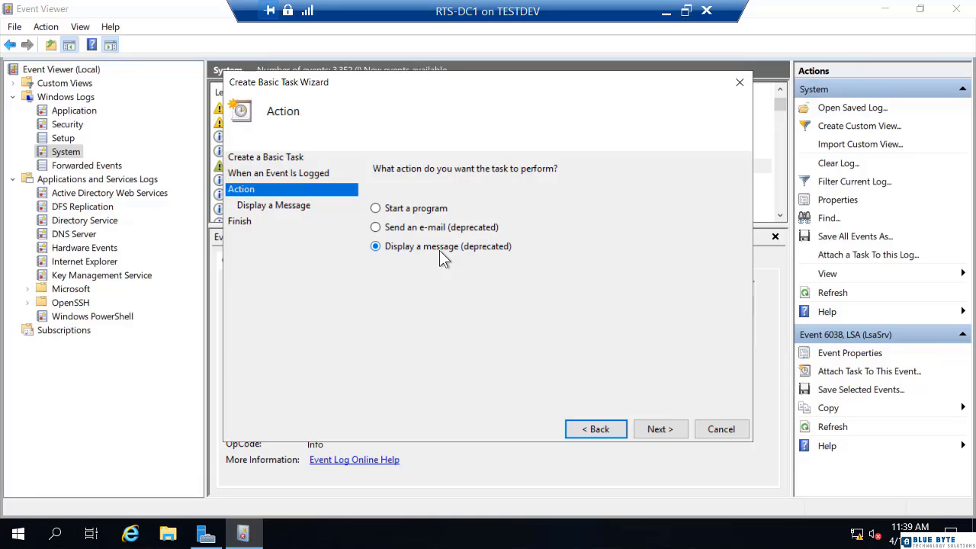
left_click(720, 429)
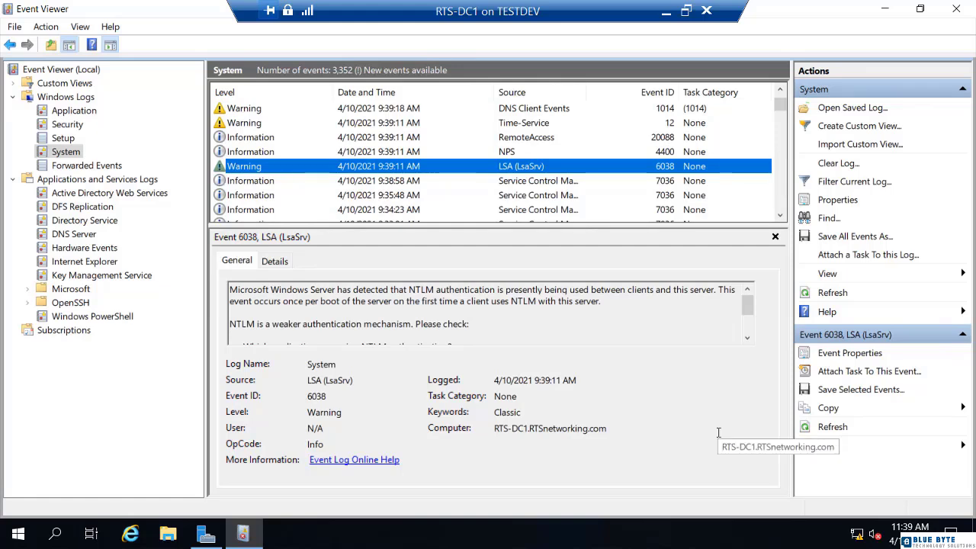